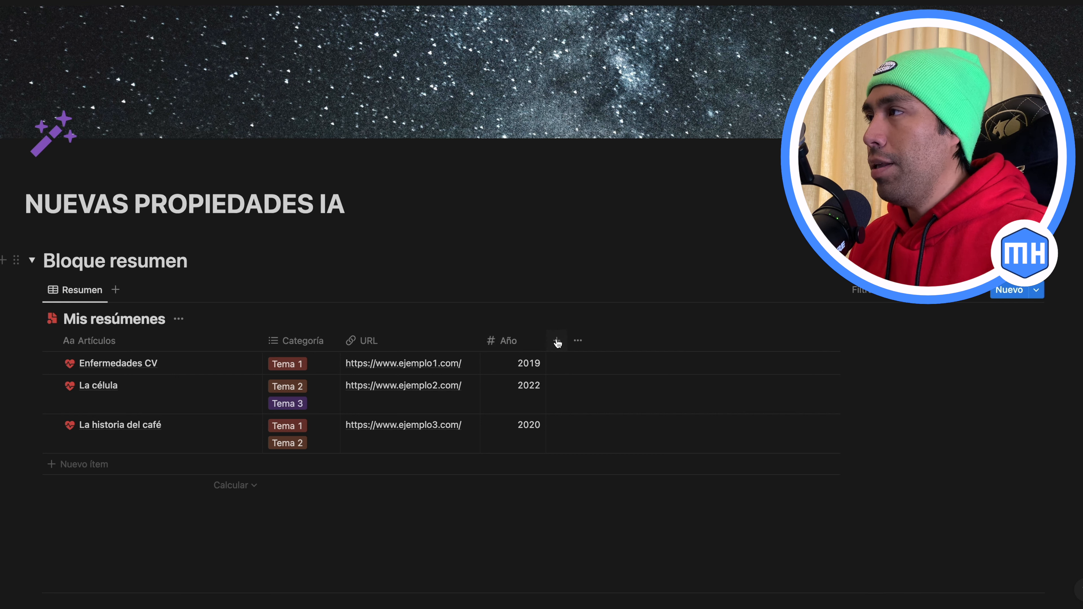
- Examine the suggested AI property types offered for the Mis resúmenes table
click(557, 342)
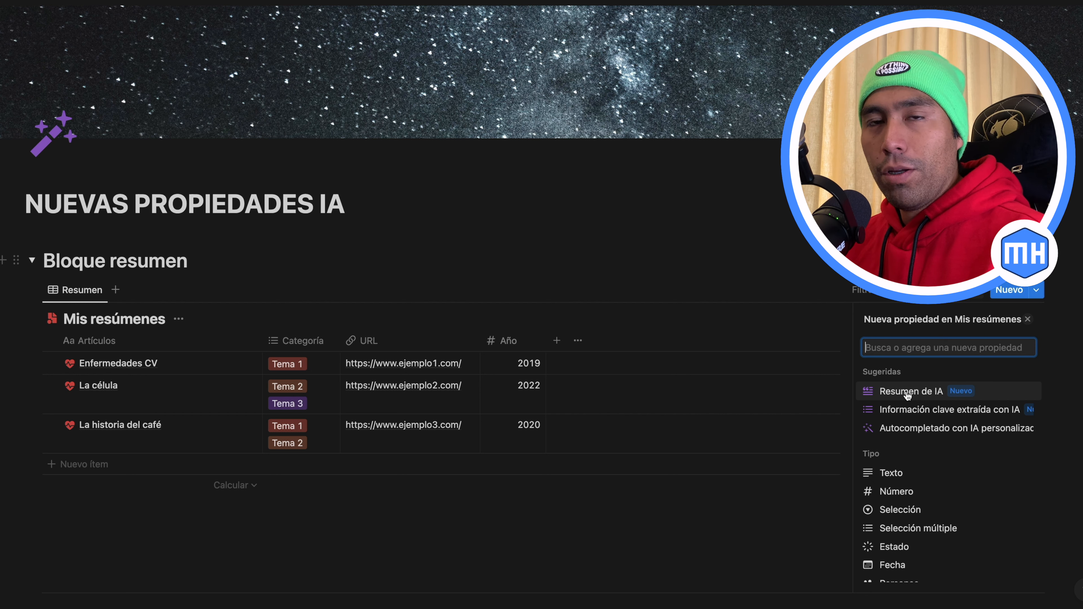
click(1029, 320)
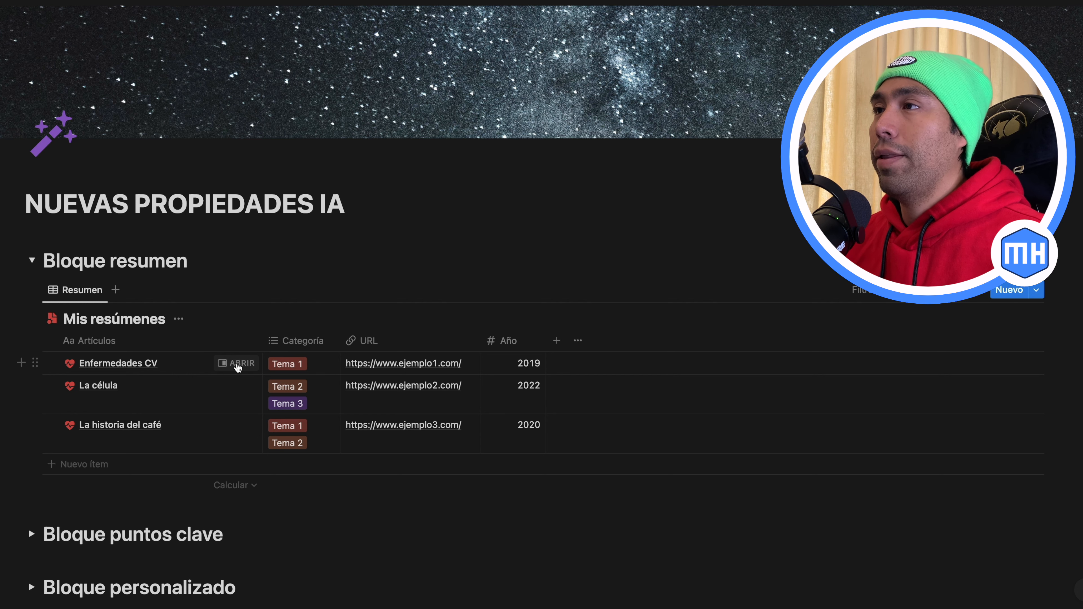
- Read through the article pages Enfermedades CV, La célula and La historia del café in the Mis resúmenes table
click(238, 363)
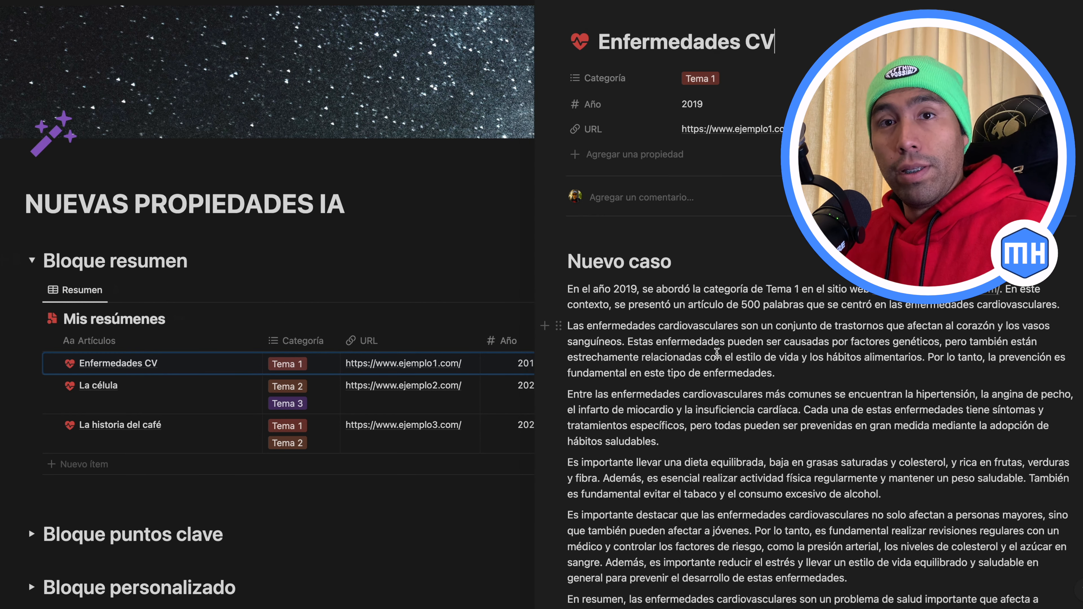
scroll(717, 353, down, 1)
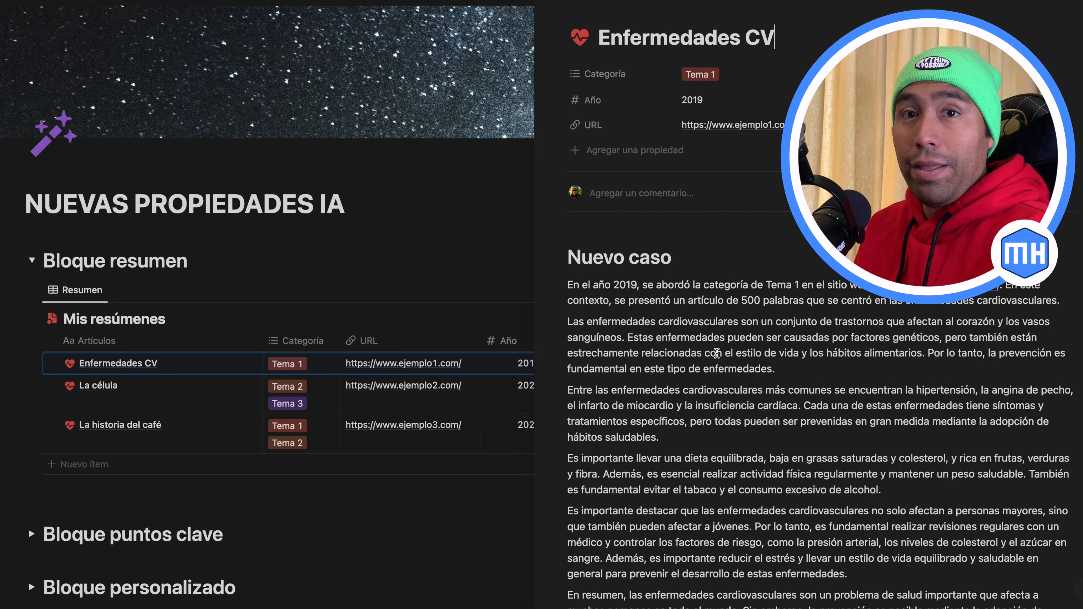
scroll(717, 354, down, 3)
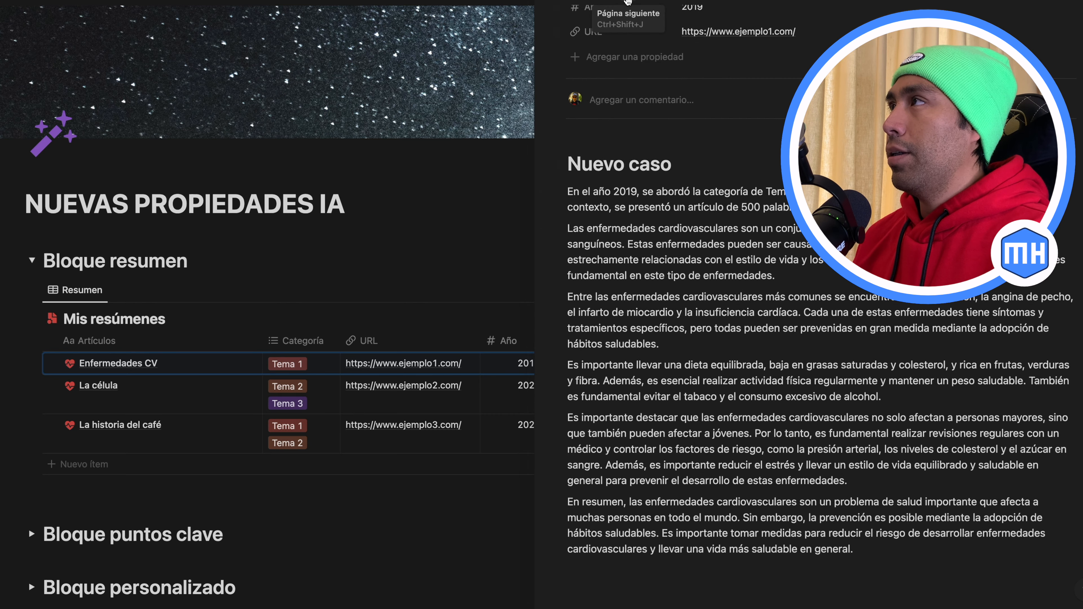
click(627, 1)
scroll(645, 384, down, 2)
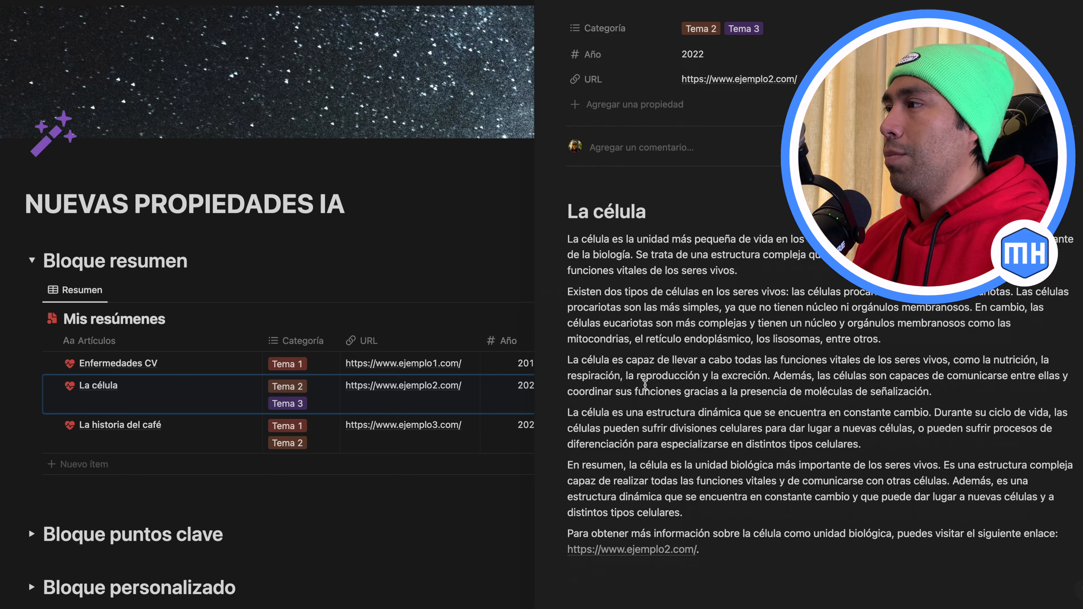
click(627, 2)
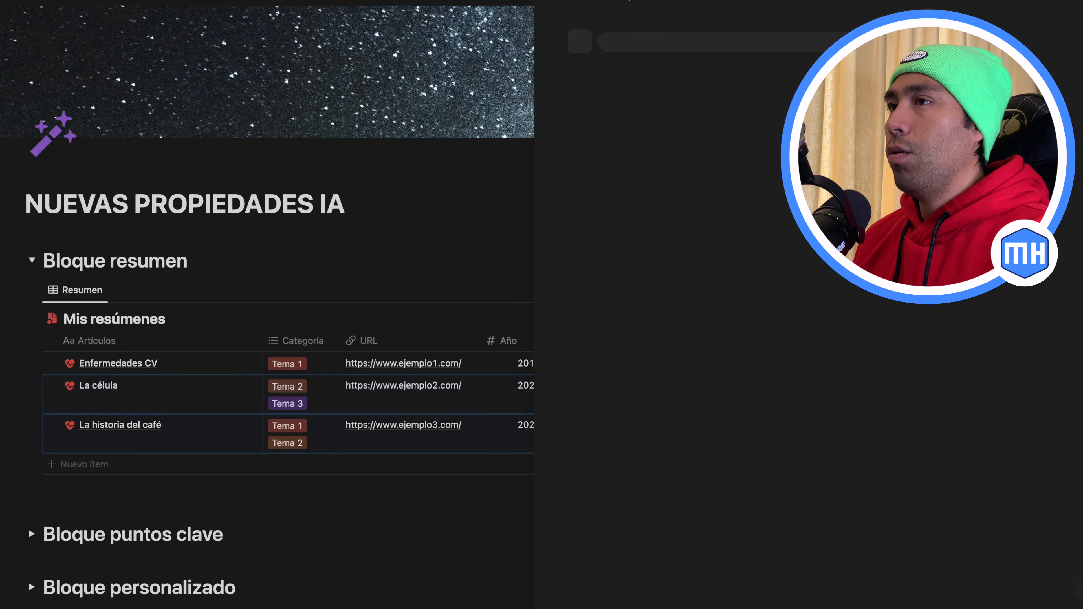
scroll(688, 413, down, 10)
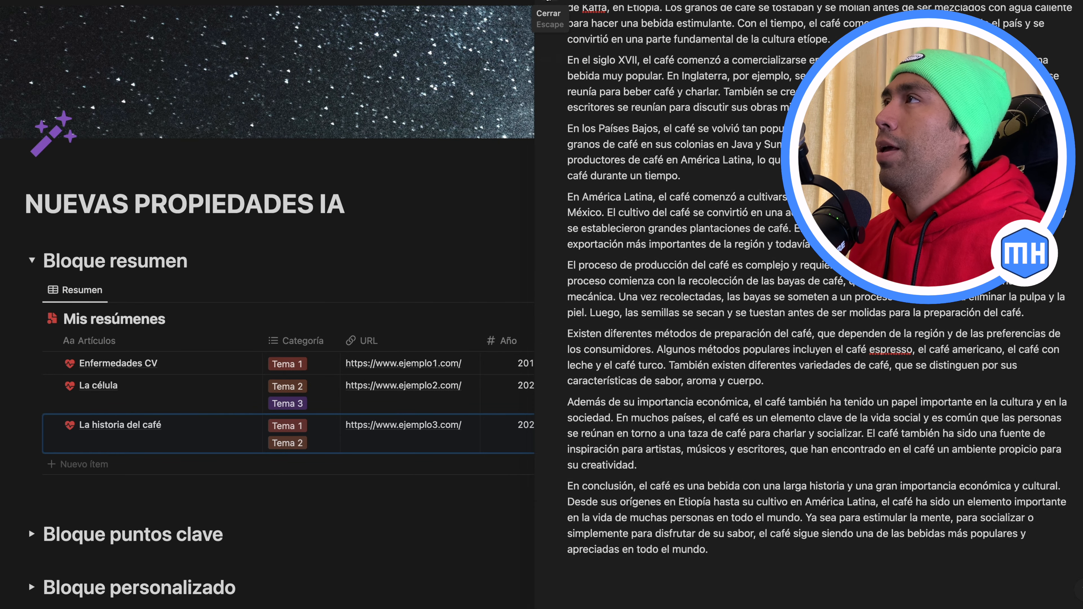
click(550, 2)
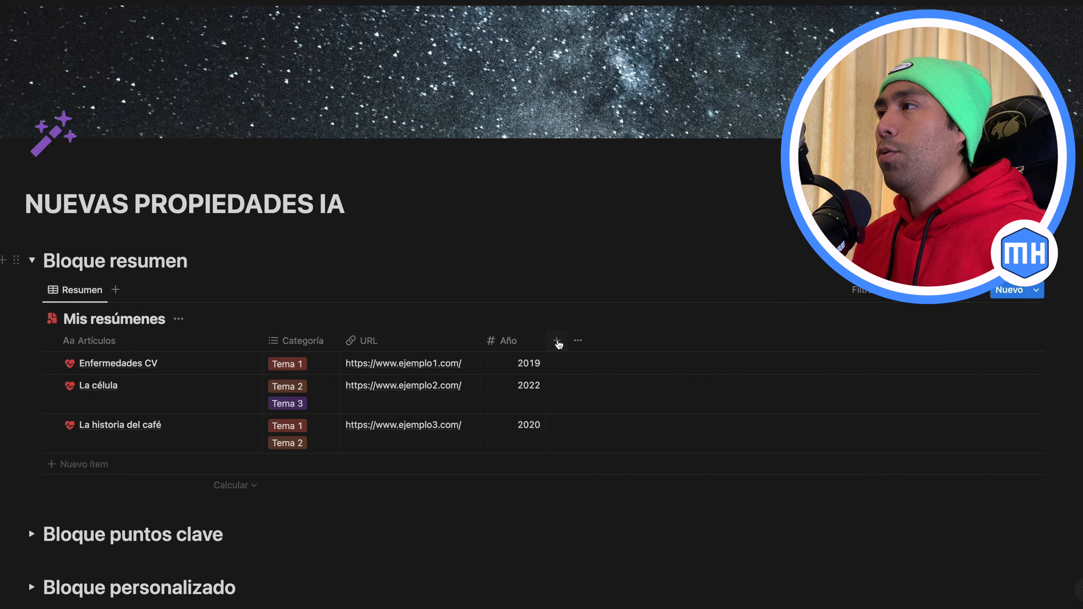
- Add a Resumen de IA property to the Mis resúmenes table and widen its column to nearly the full table width
click(556, 341)
click(895, 392)
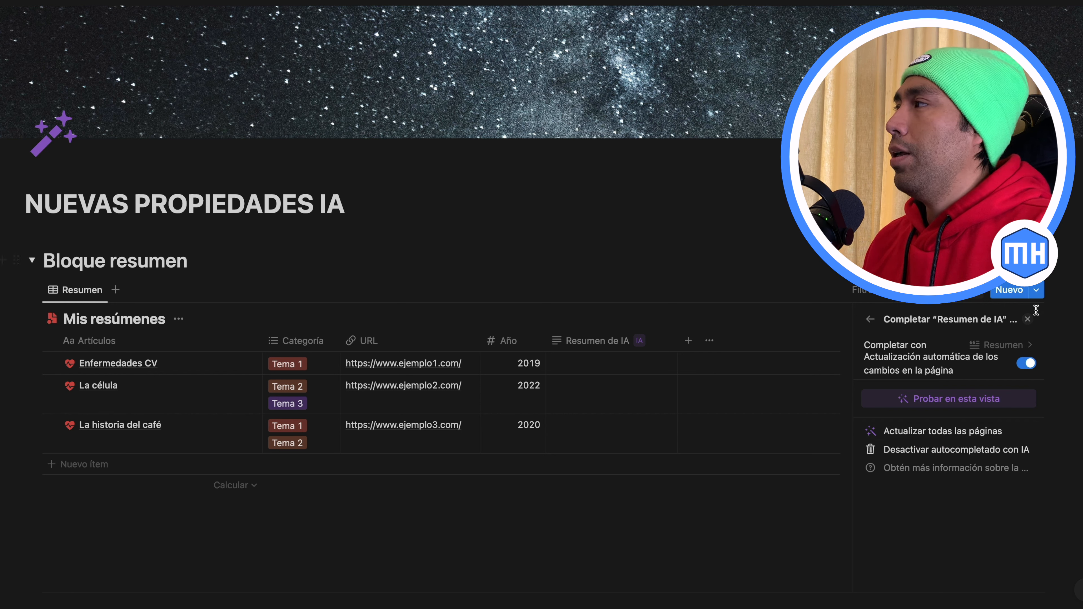
click(1029, 321)
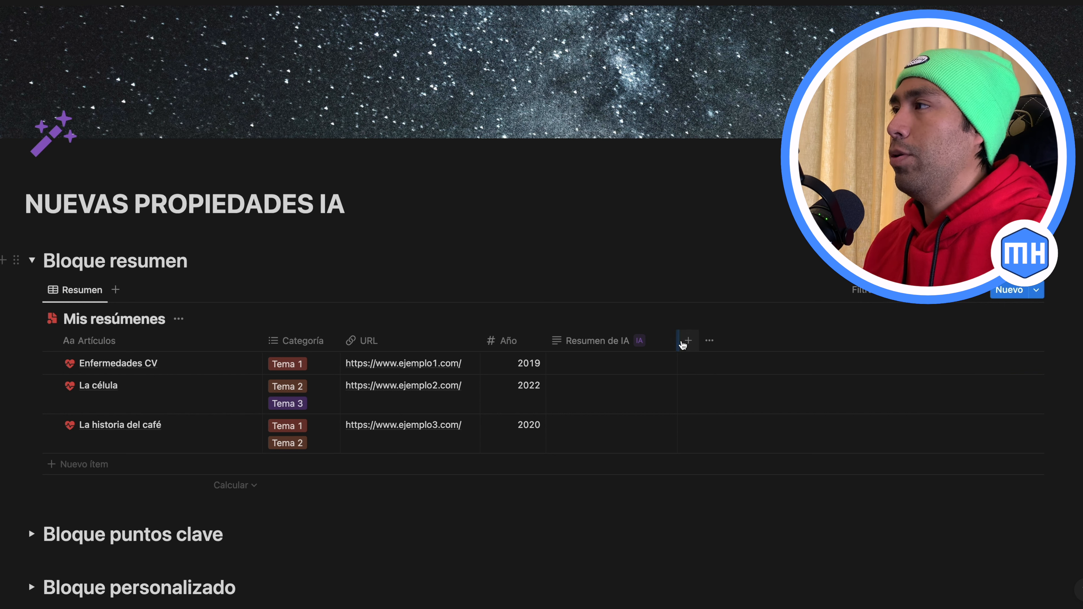
drag(678, 340, 1009, 371)
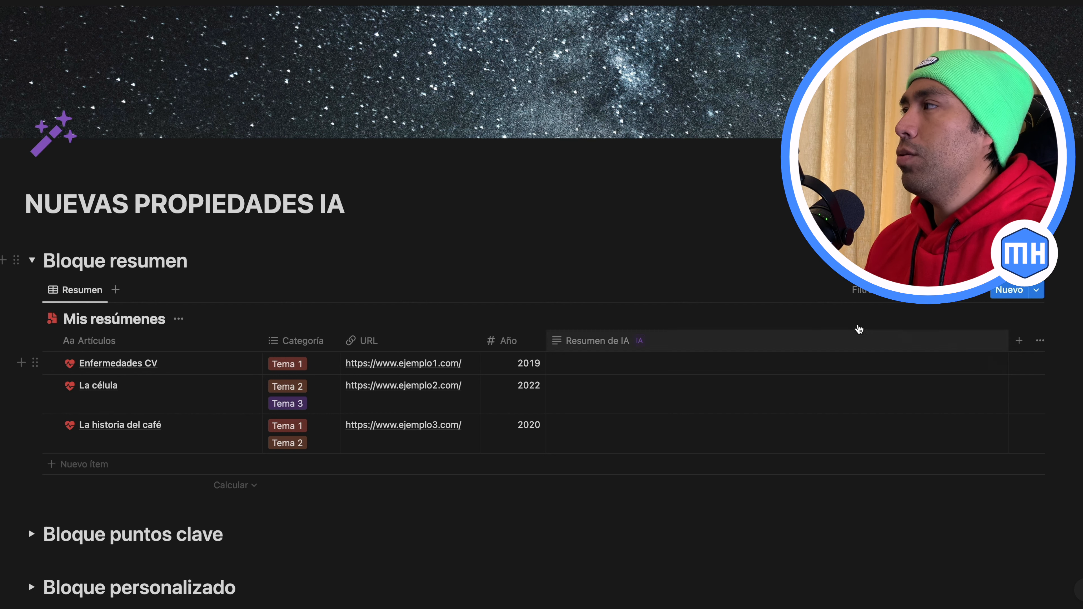
- Autofill the Resumen de IA property for all pages in Mis resúmenes
mouse_move(993, 373)
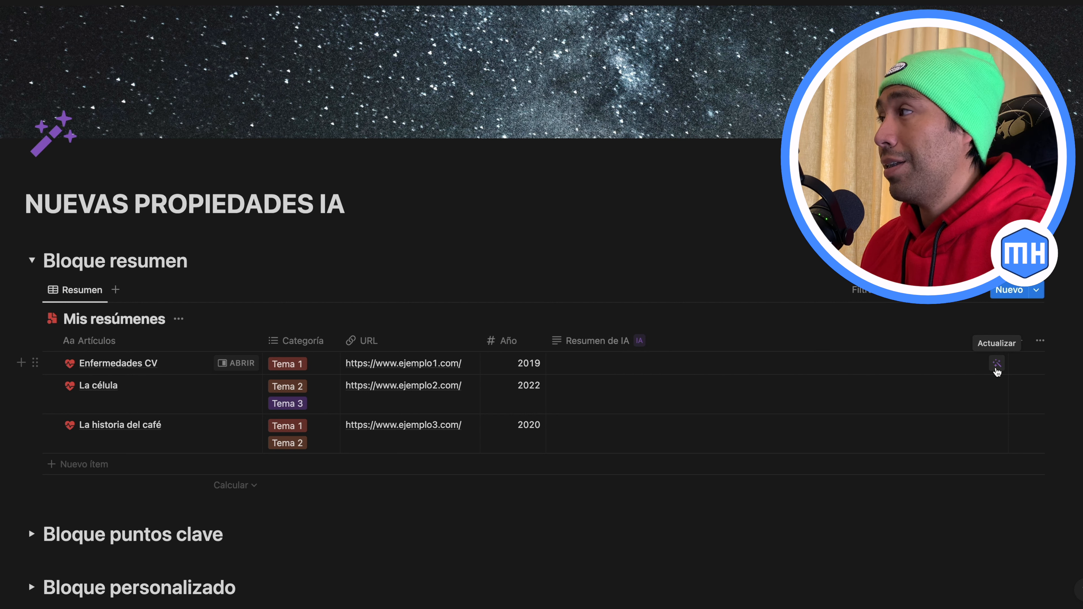
mouse_move(994, 391)
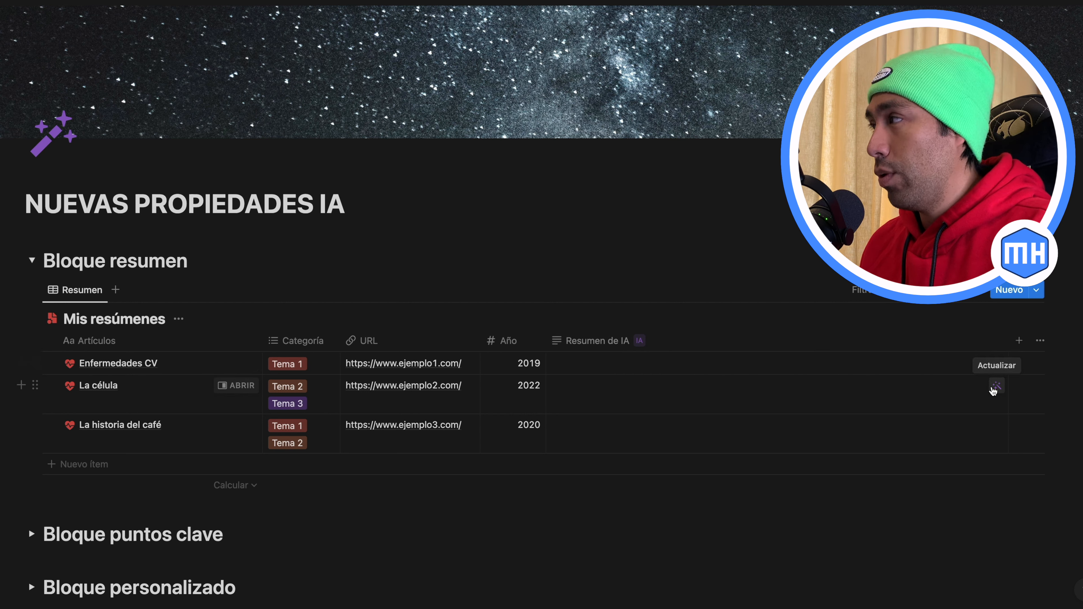
click(585, 344)
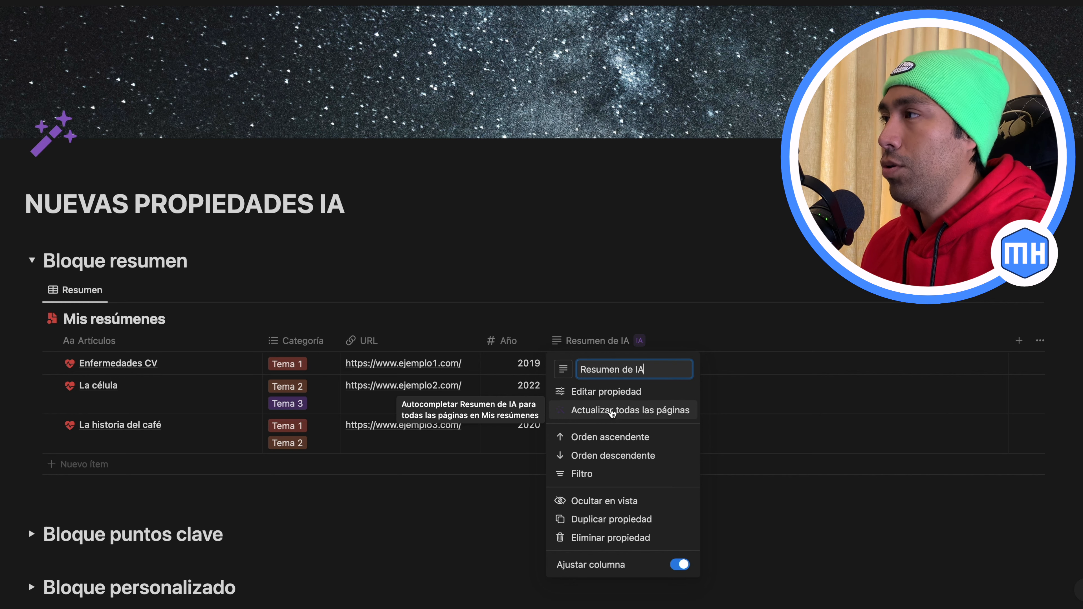
click(612, 411)
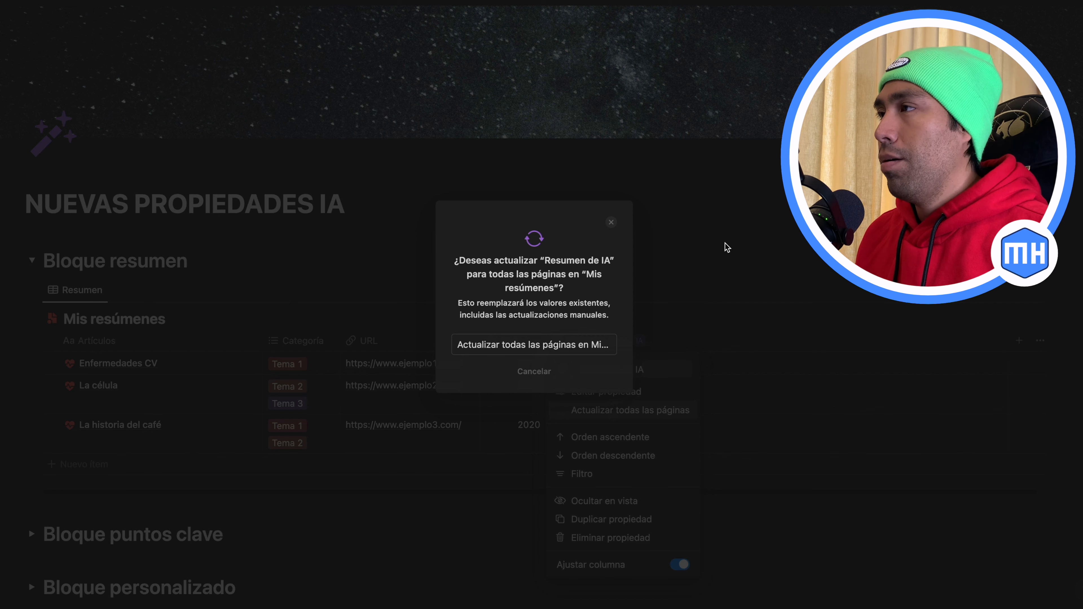
click(520, 351)
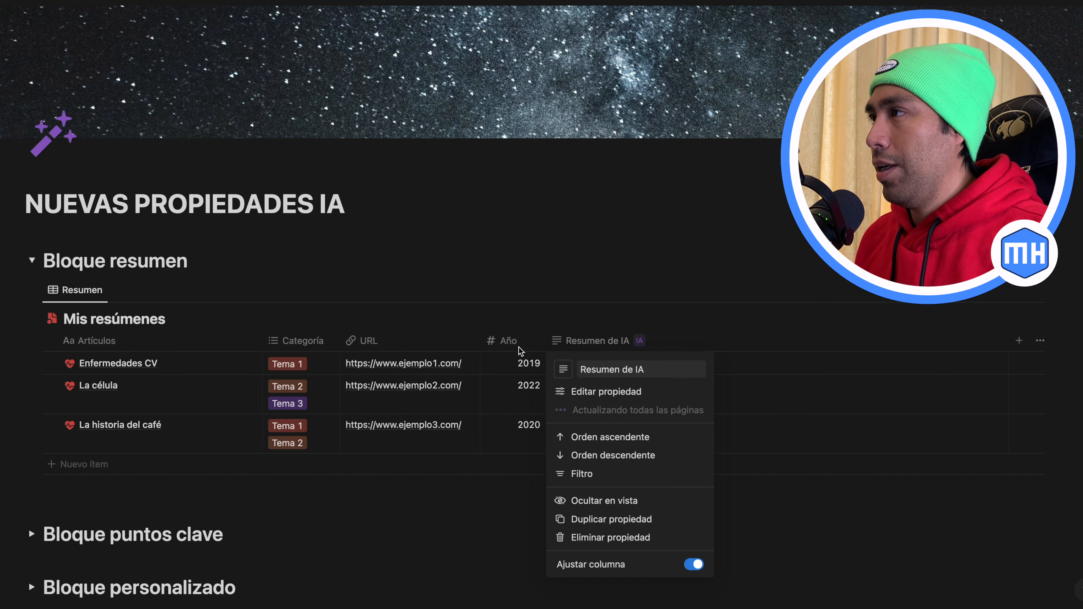
click(774, 244)
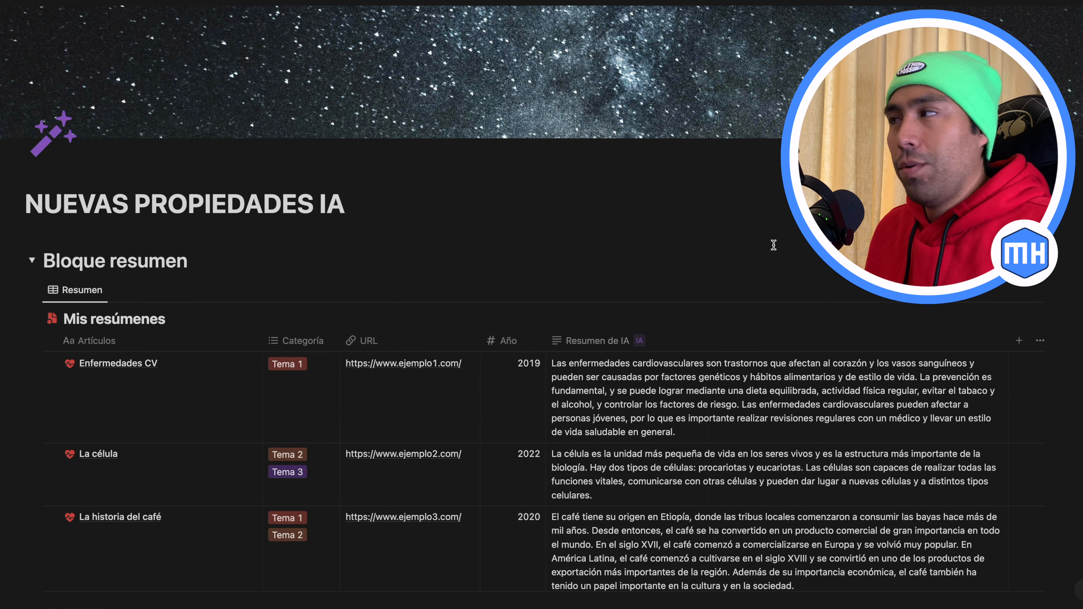
- Collapse the Bloque resumen section and expand the Bloque puntos clave section
scroll(773, 245, down, 3)
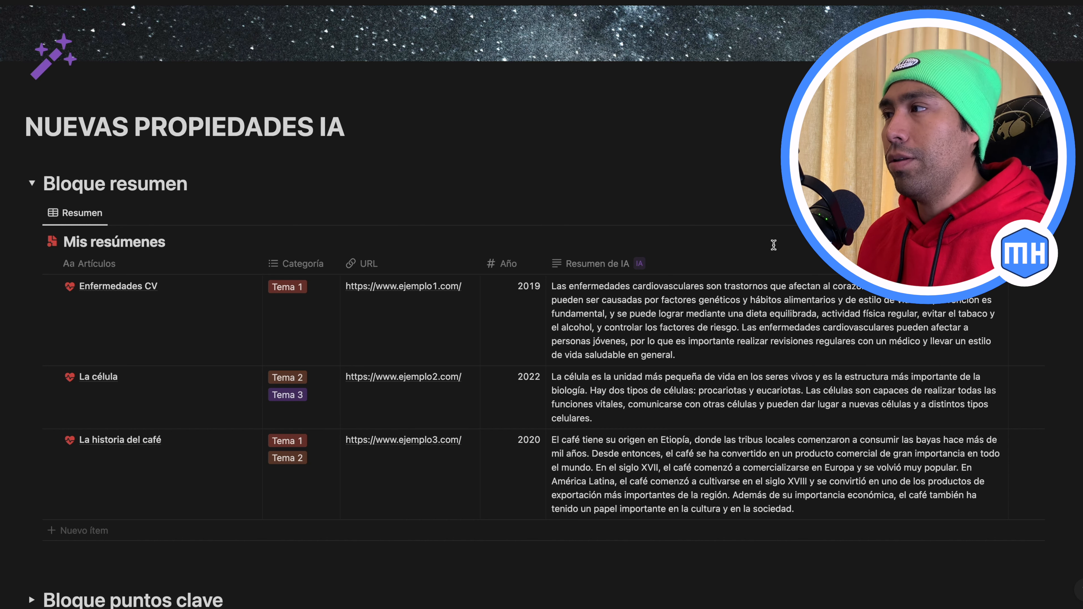
scroll(251, 486, down, 2)
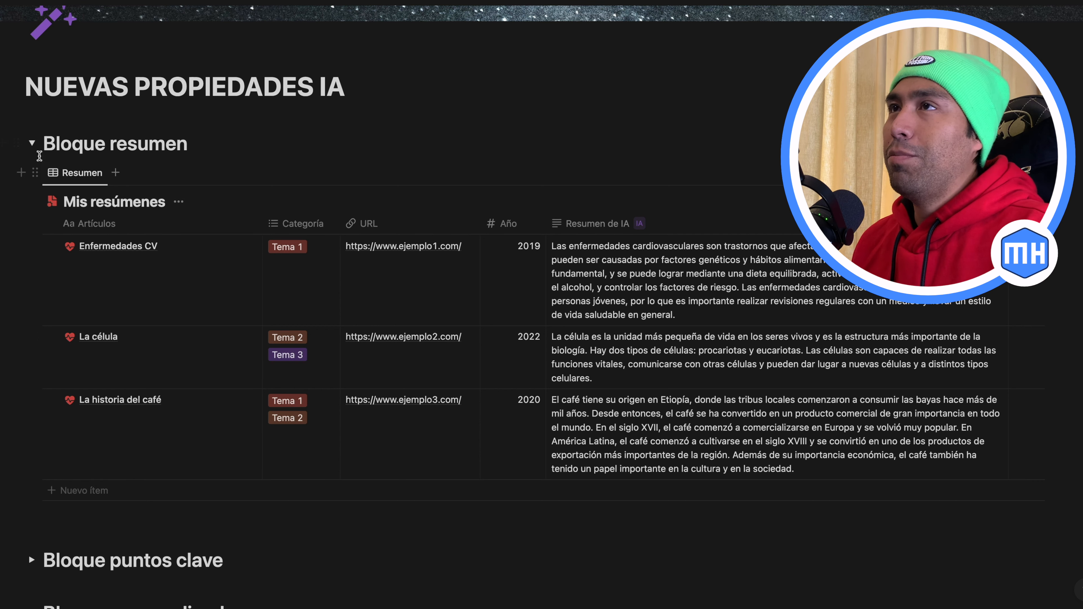
click(31, 147)
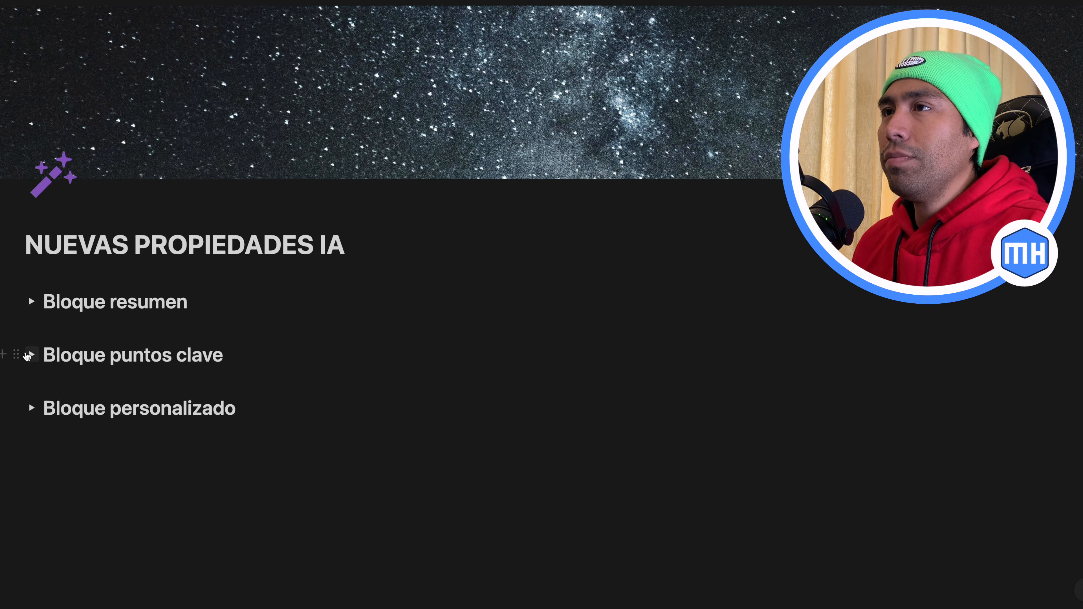
click(31, 354)
scroll(271, 436, down, 3)
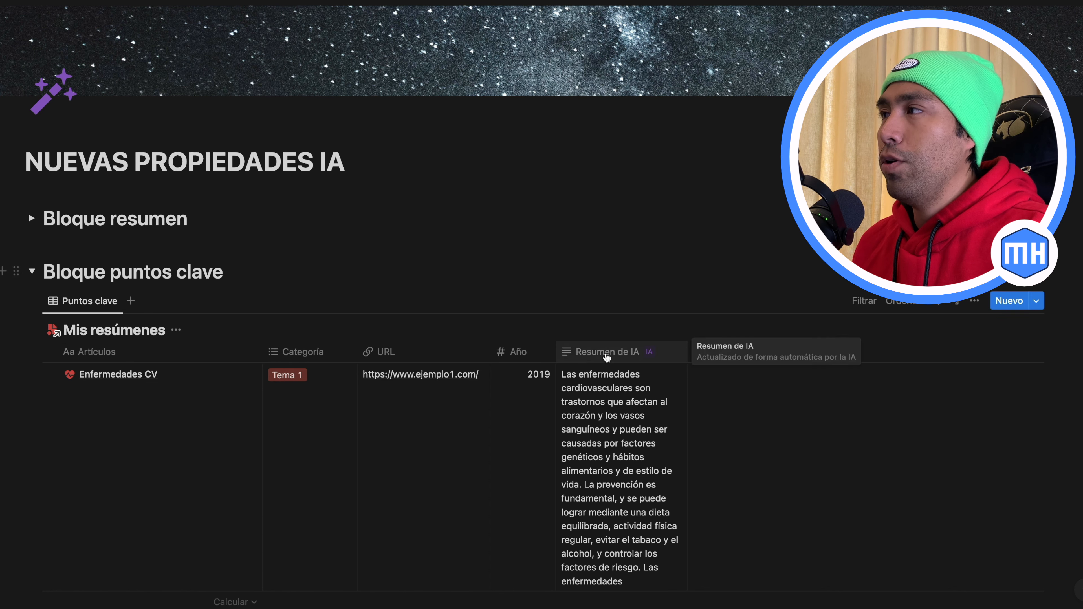
- Hide the Resumen de IA property in the Puntos clave view
click(607, 358)
click(589, 514)
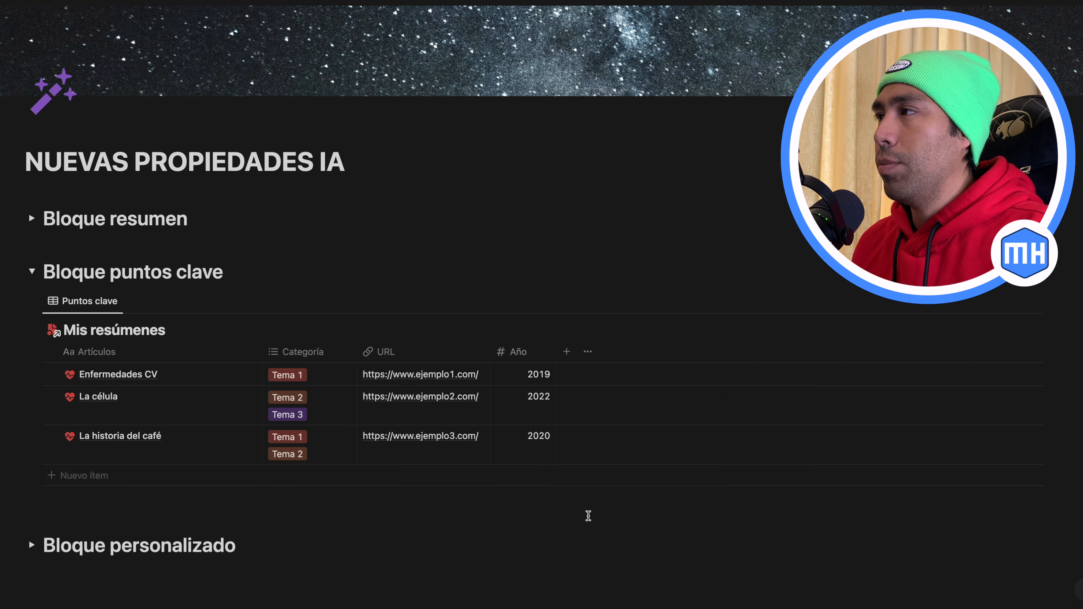
- Add an Información clave extraída con IA property that extracts "Temas destacados en viñetas." and save its settings
click(566, 351)
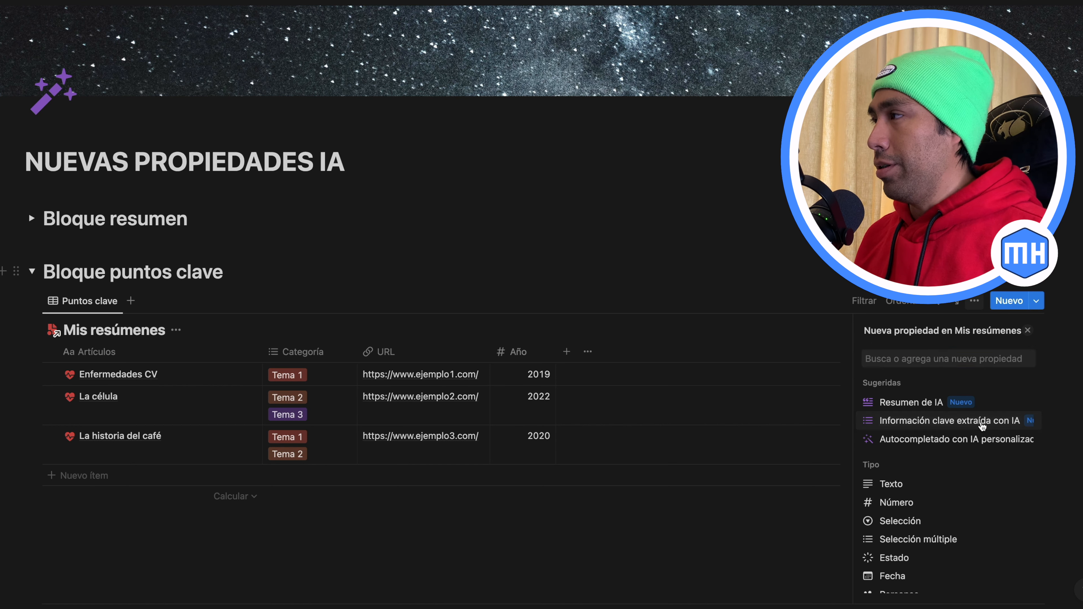
click(982, 425)
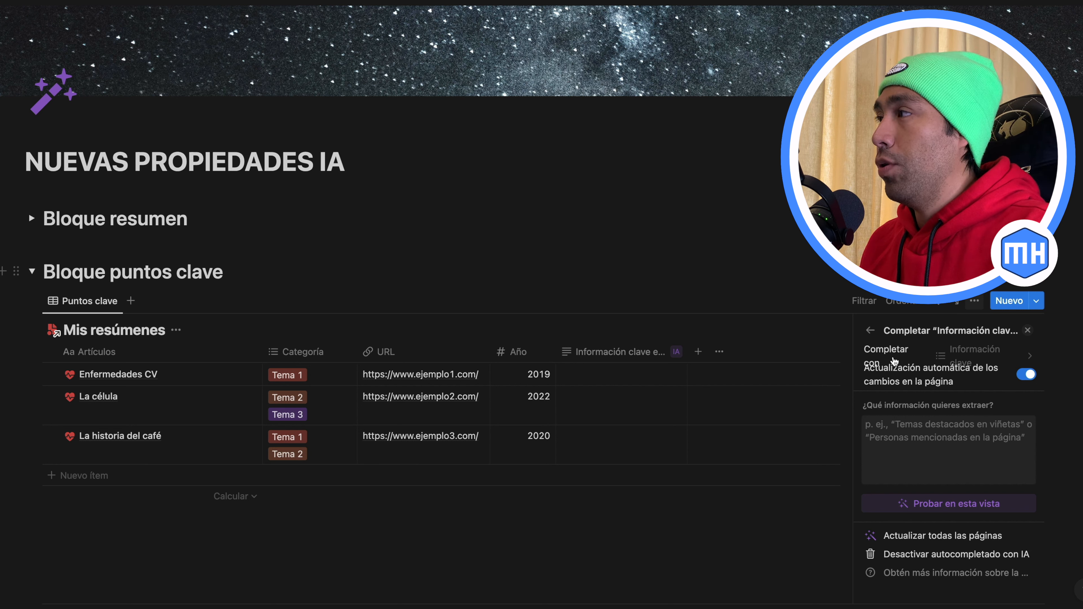
mouse_move(947, 373)
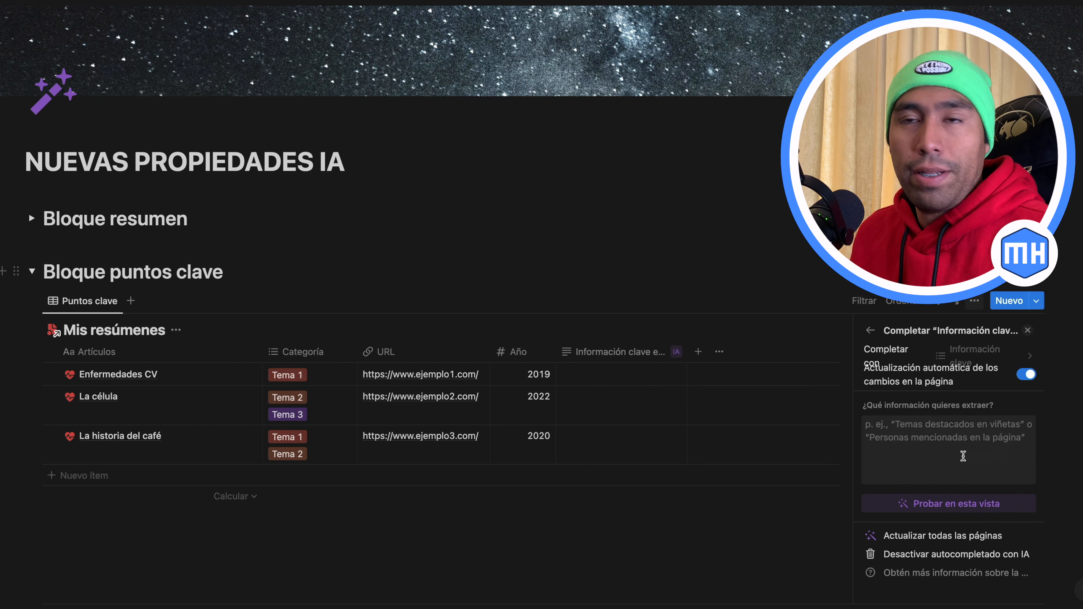
click(919, 436)
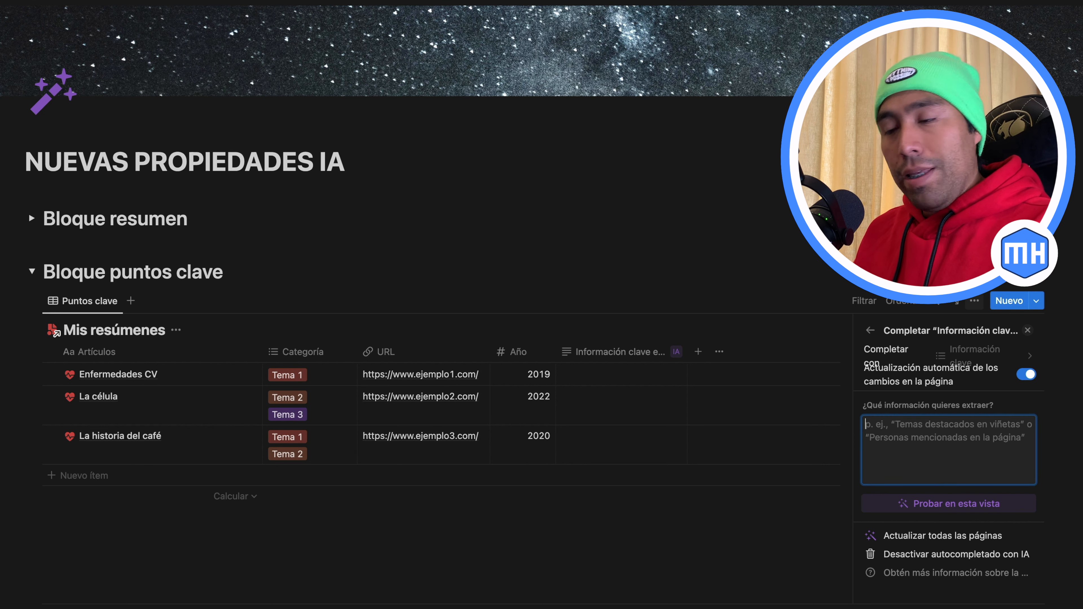
text(Temas destacados en viñetas.)
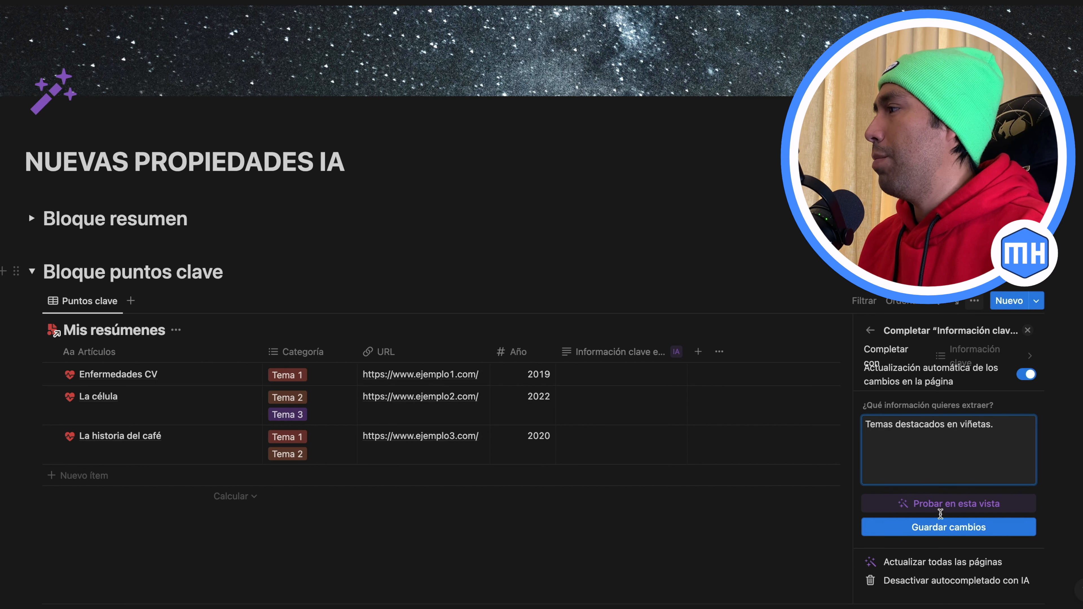
click(948, 529)
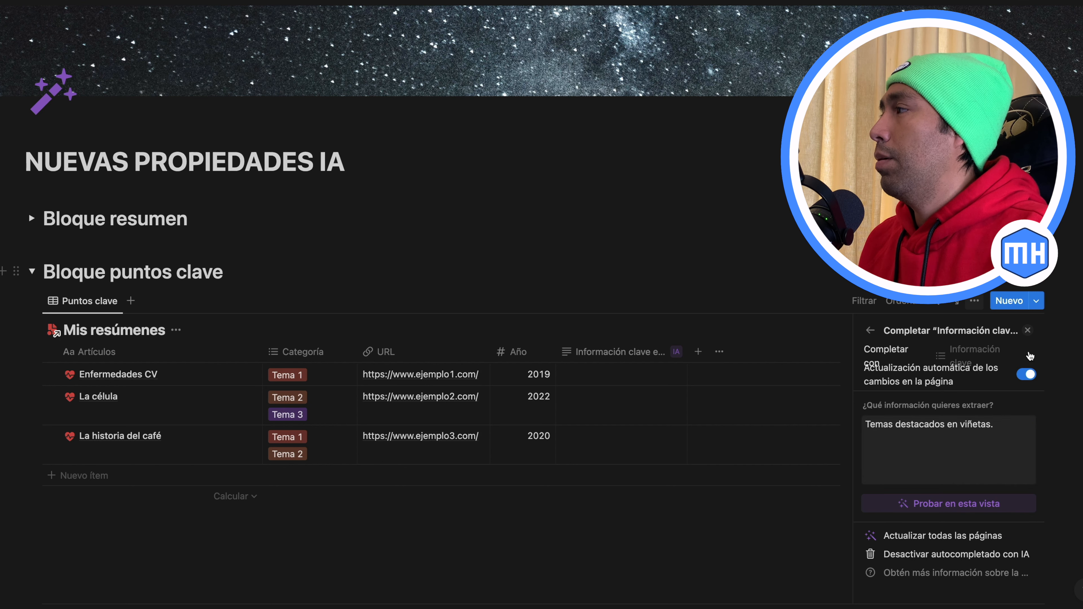
click(1029, 331)
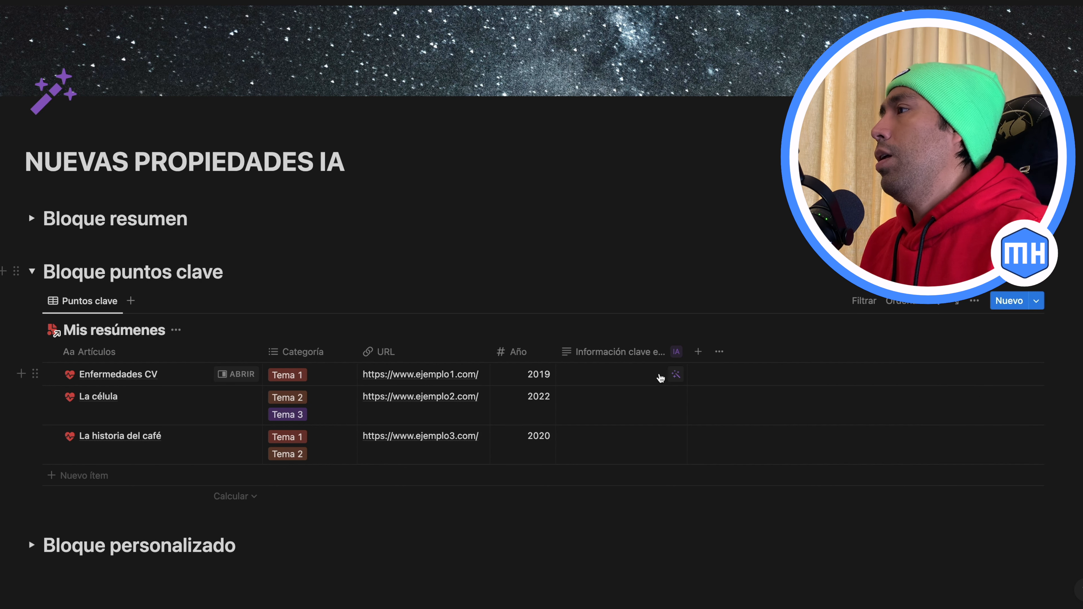
- Autofill the Información clave extraída con IA property for all pages in Mis resúmenes and widen its column
click(641, 350)
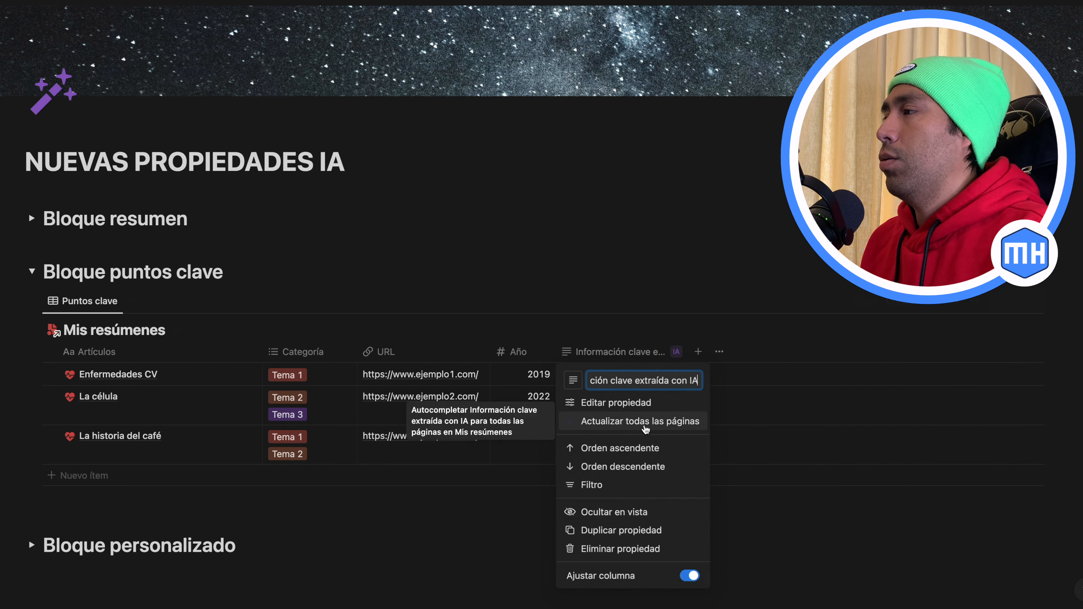
click(645, 425)
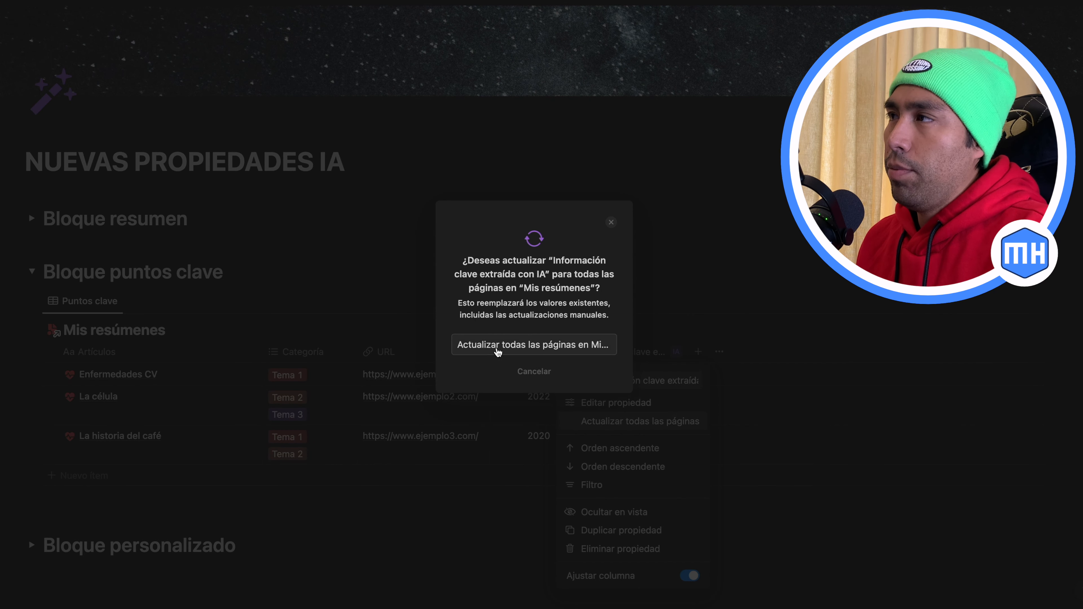
click(497, 351)
click(718, 301)
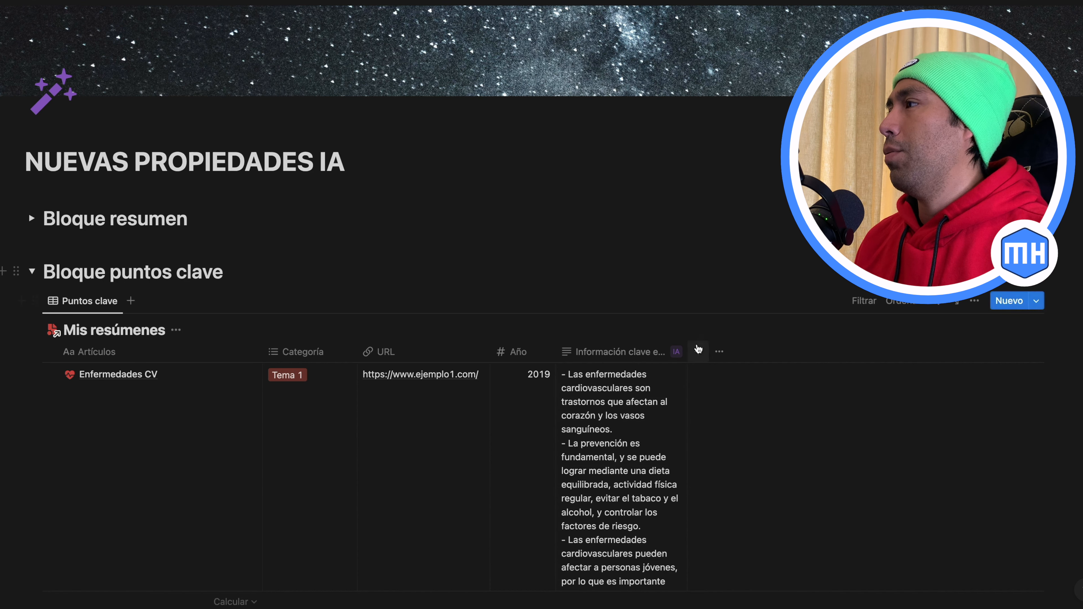
drag(689, 350, 976, 342)
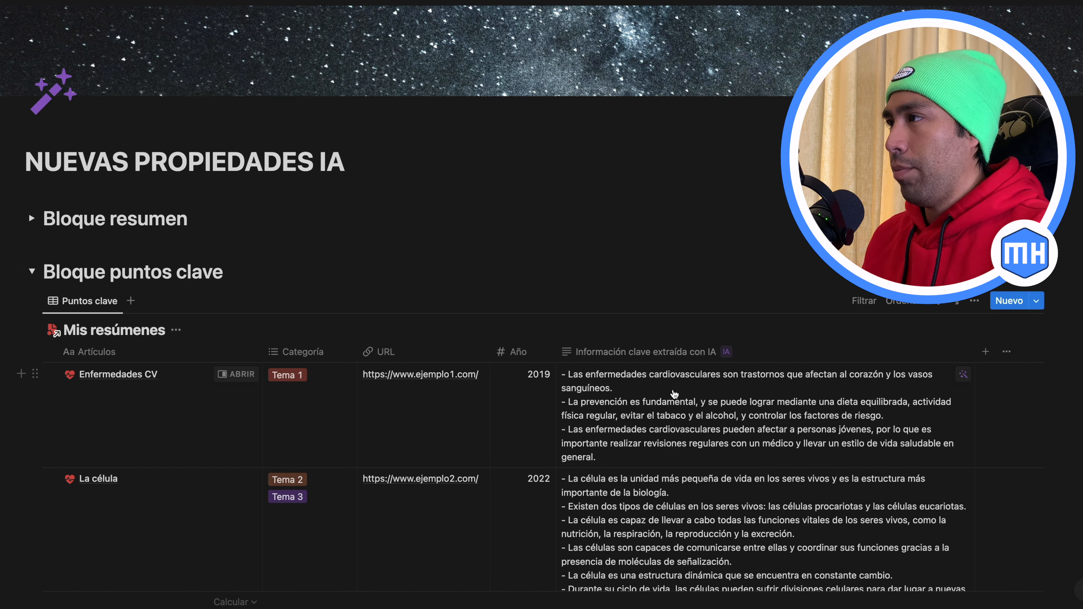
scroll(669, 433, down, 5)
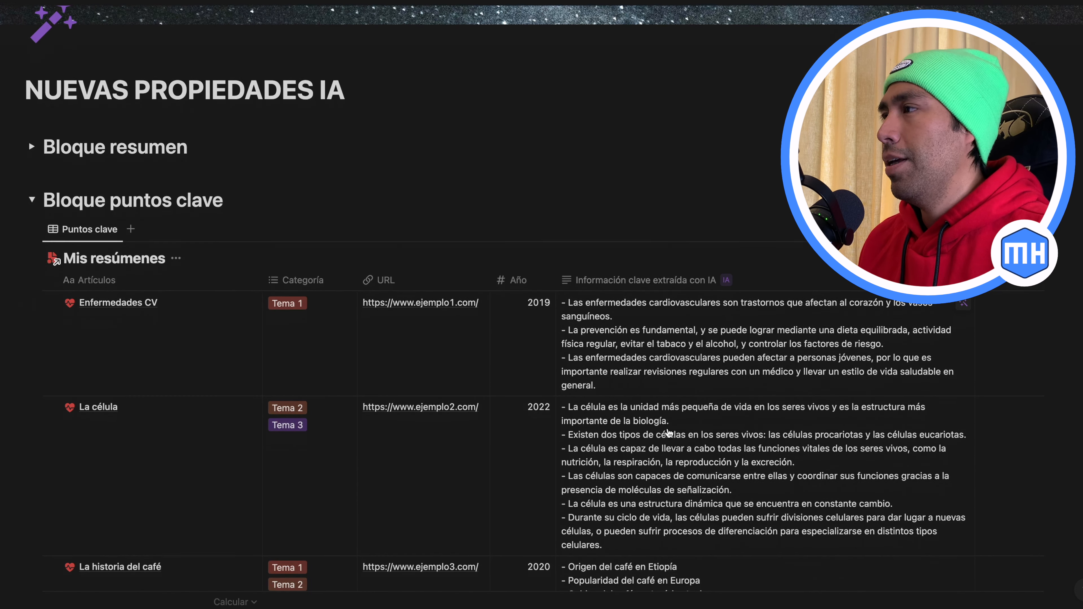
- Collapse the Bloque puntos clave section and expand the Bloque personalizado section
scroll(668, 433, down, 1)
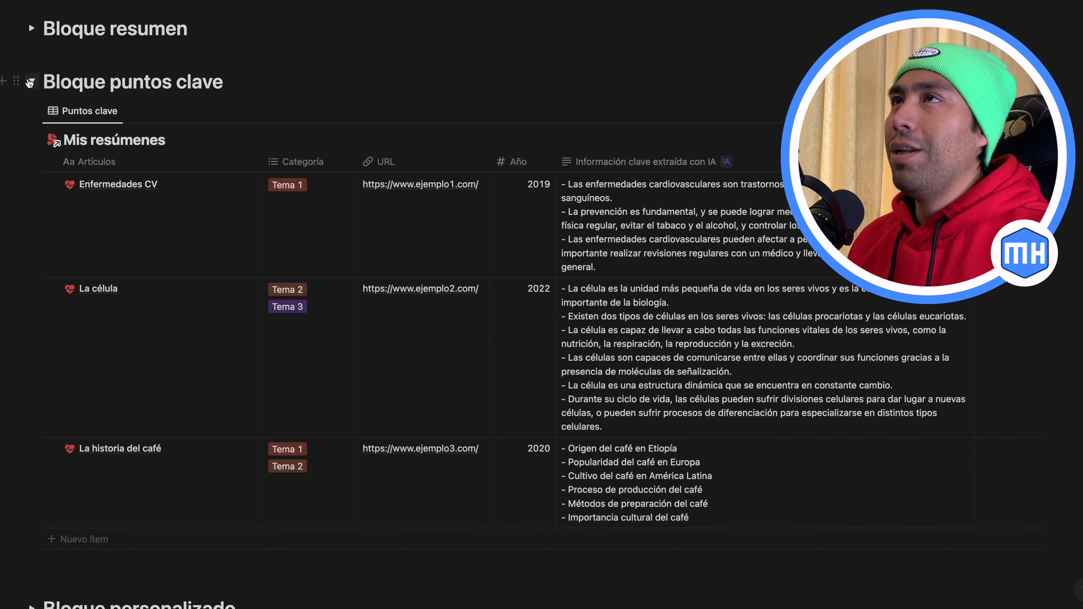
click(30, 82)
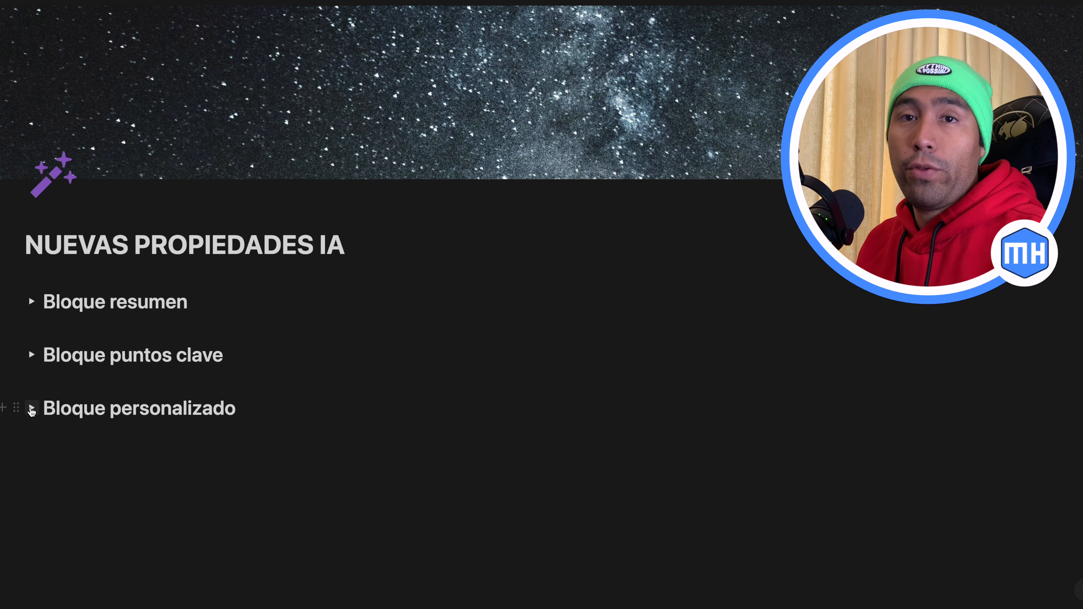
click(31, 409)
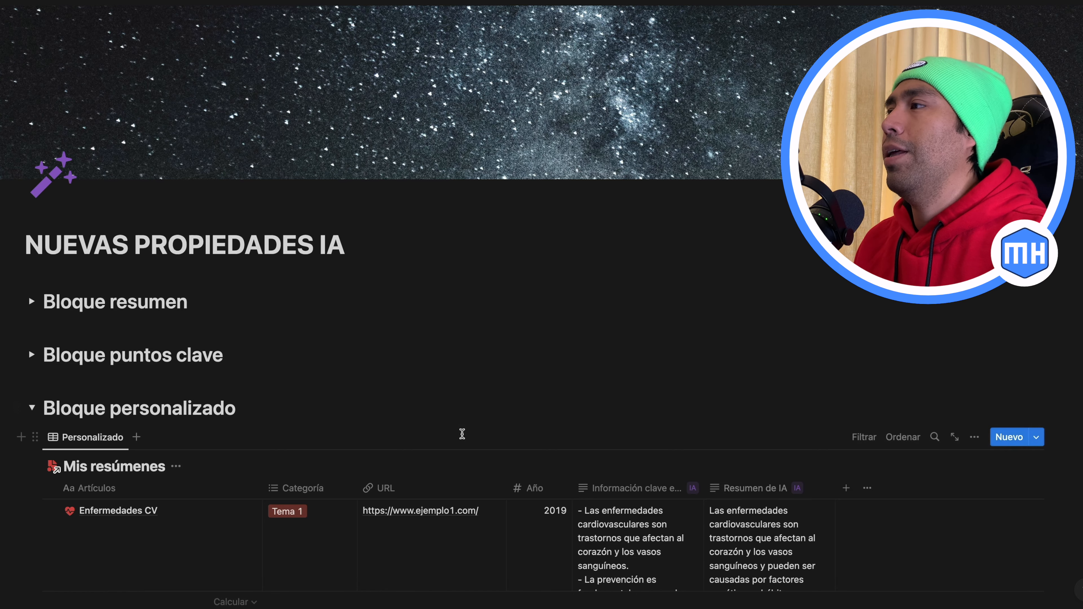
- Hide the Información clave extraída con IA and Resumen de IA properties in the Personalizado view
scroll(462, 436, down, 3)
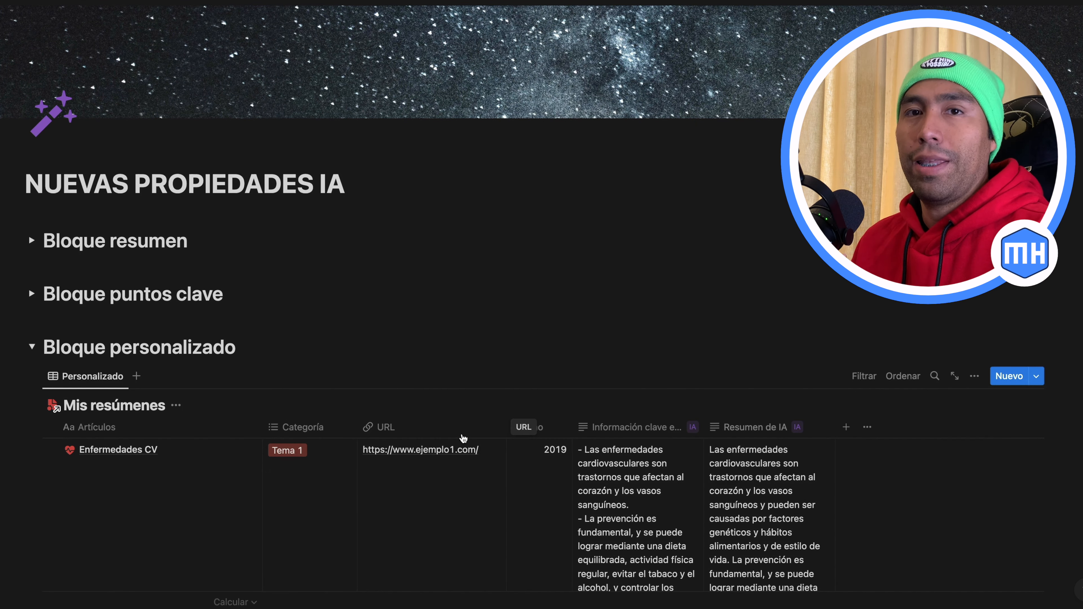
click(631, 427)
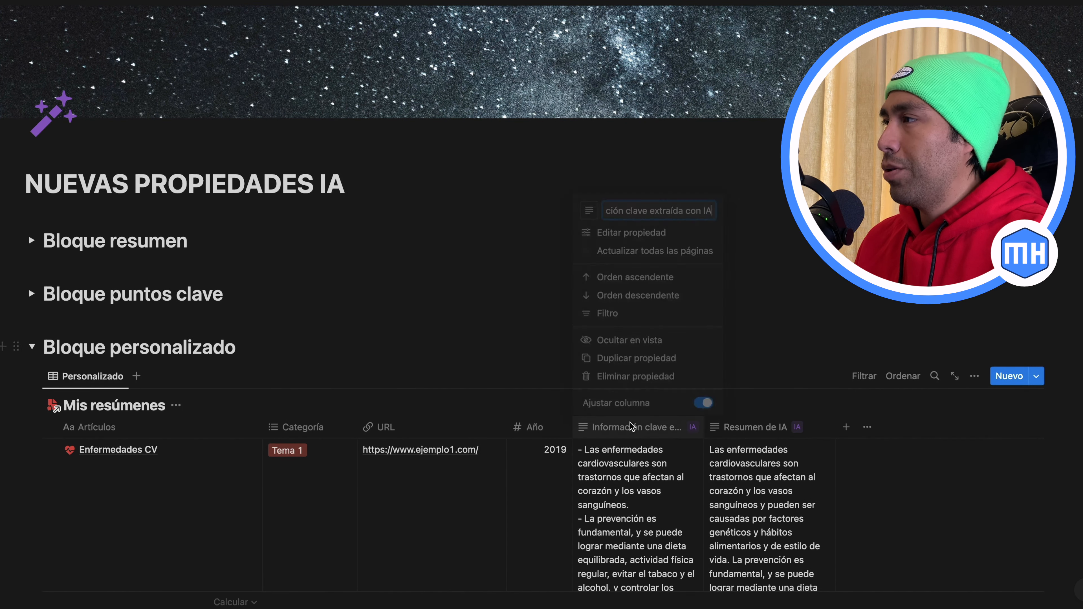
click(629, 339)
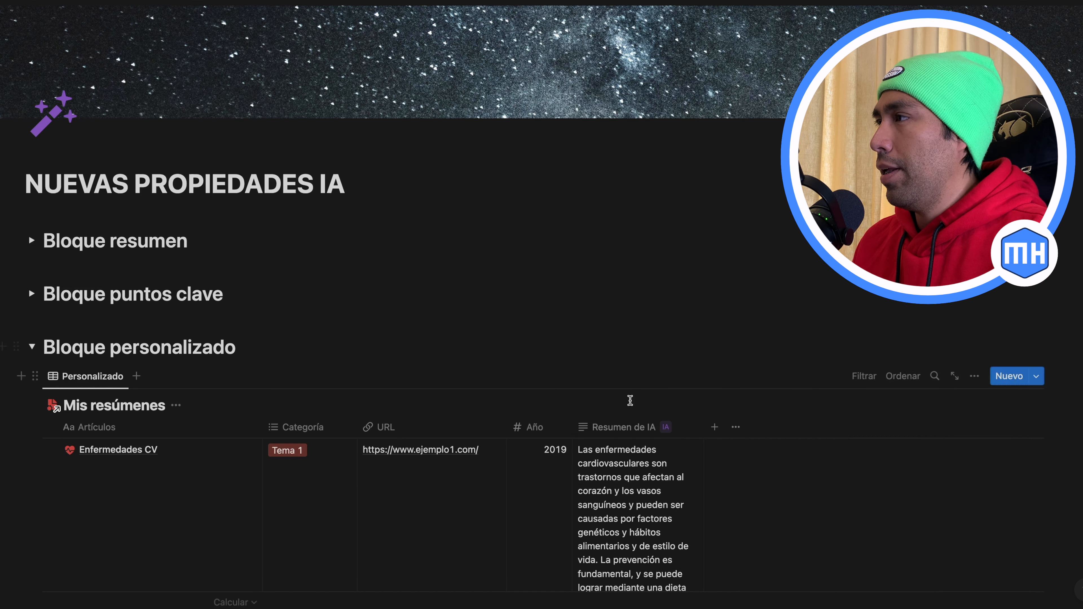
click(612, 428)
click(614, 339)
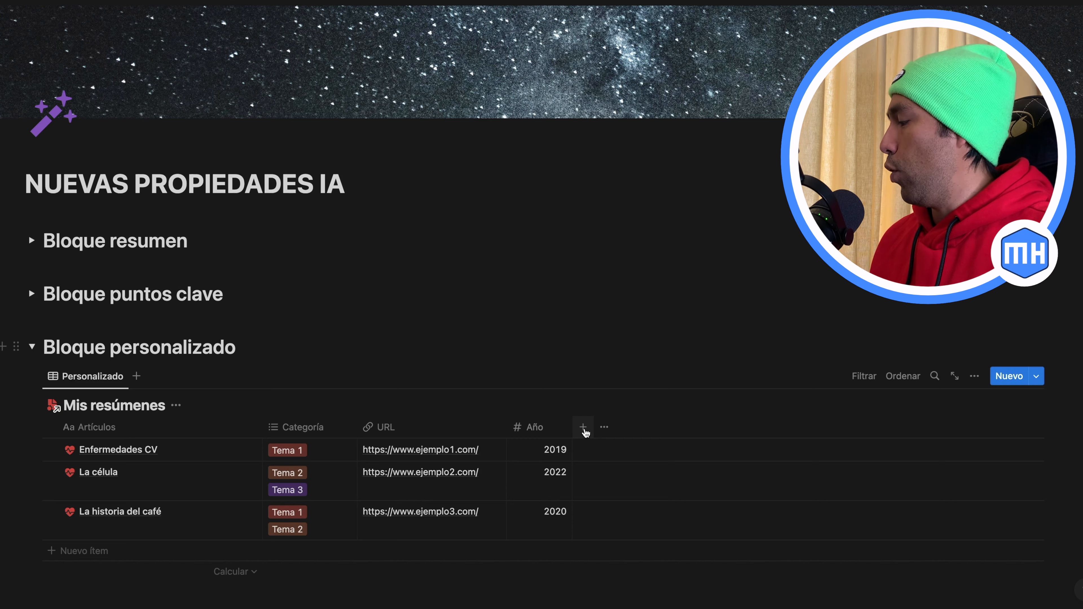
- Add a custom AI autofill property with the prompt "Quiero en viñetas el título del artículo, la categoría, la URL y el año." and save it
click(583, 427)
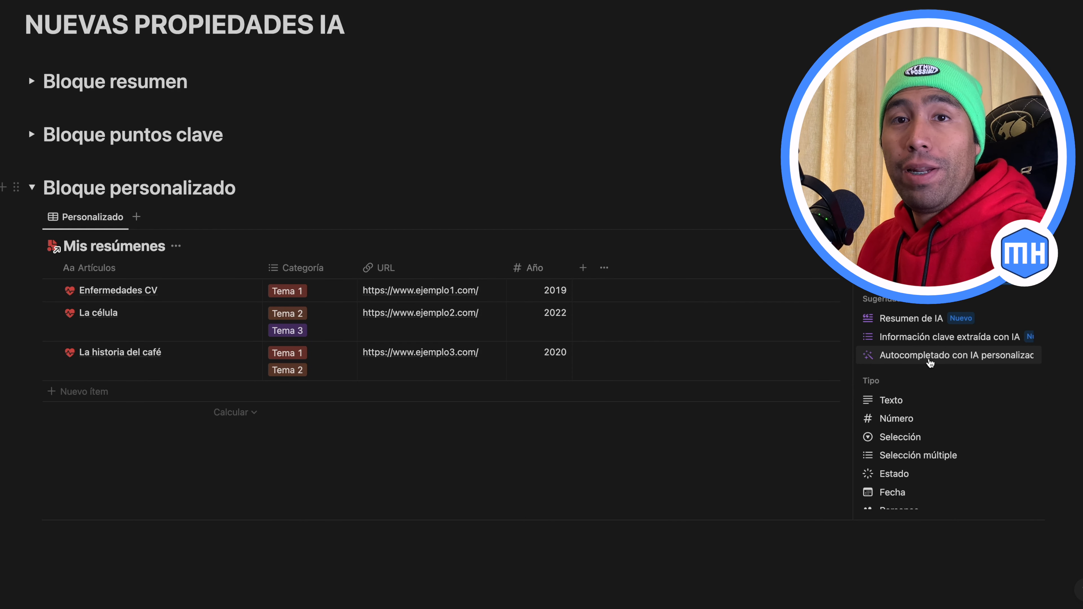
click(931, 362)
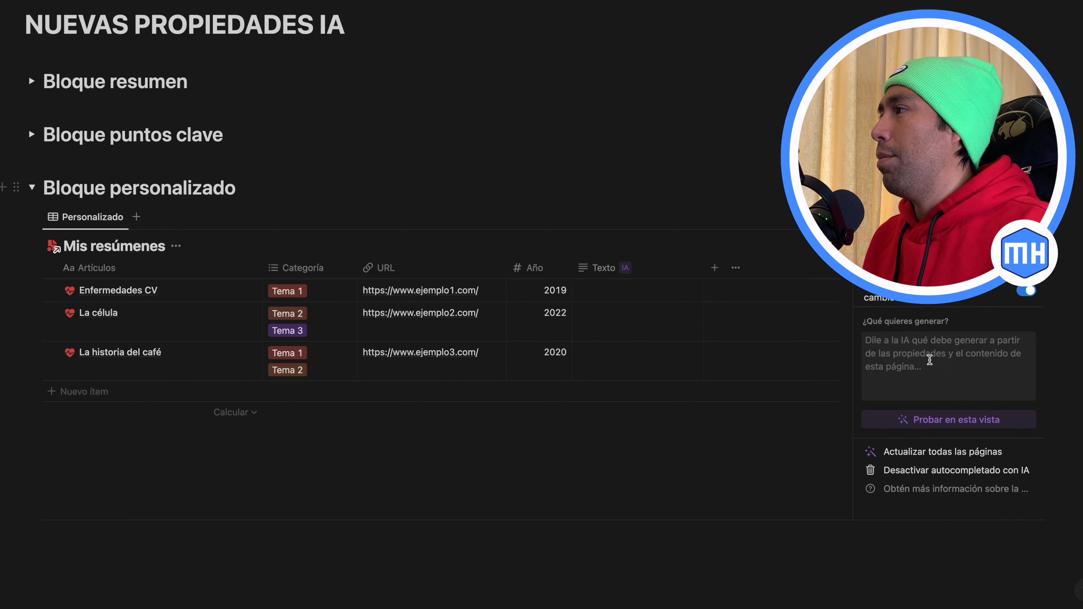
click(930, 359)
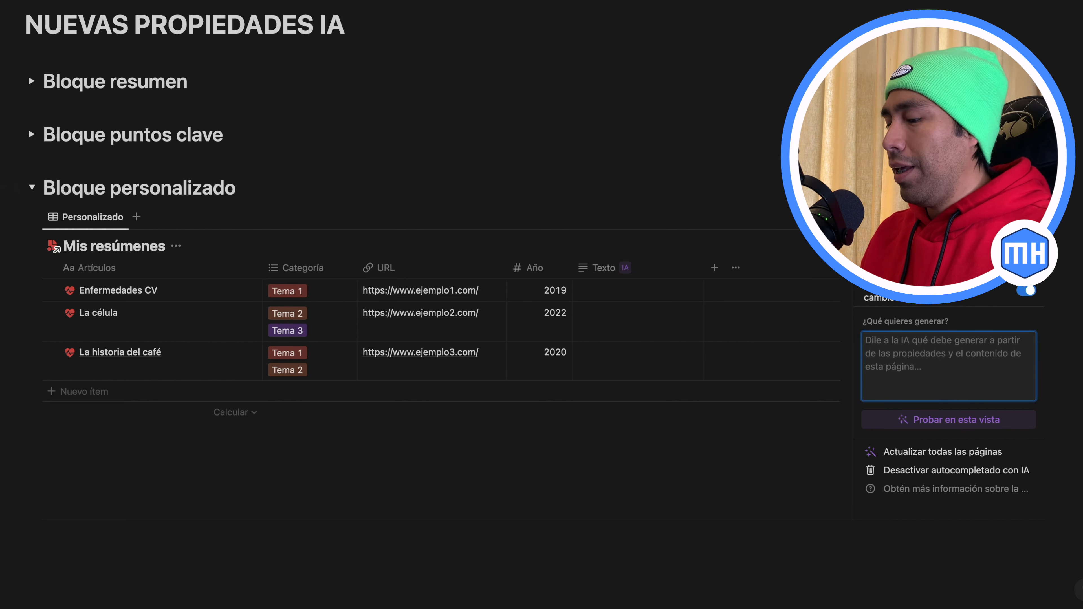
text(Quiero en viñetas )
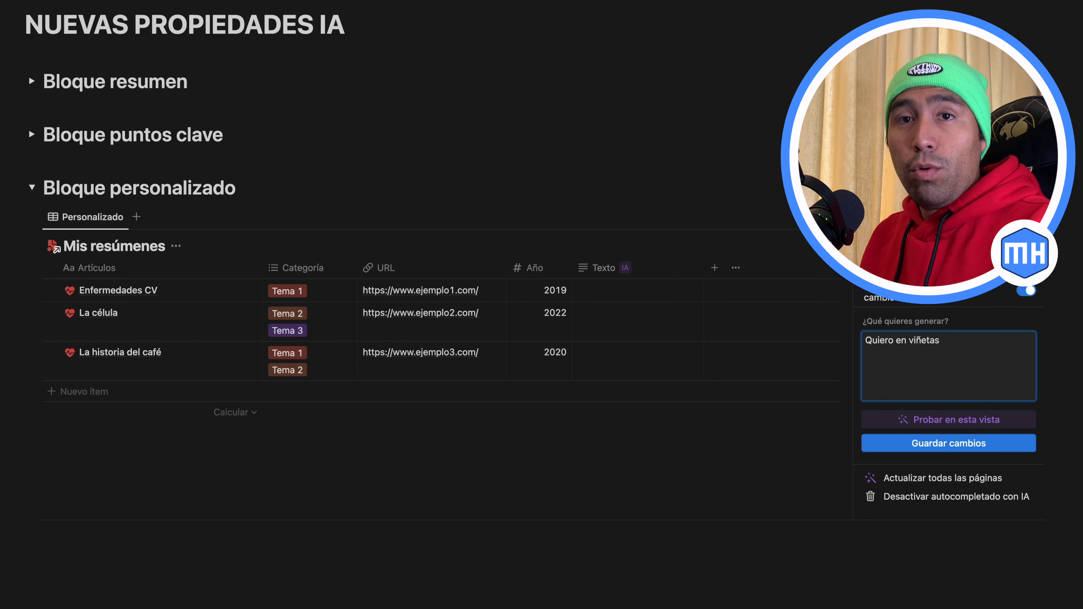
text(el título del artículo, )
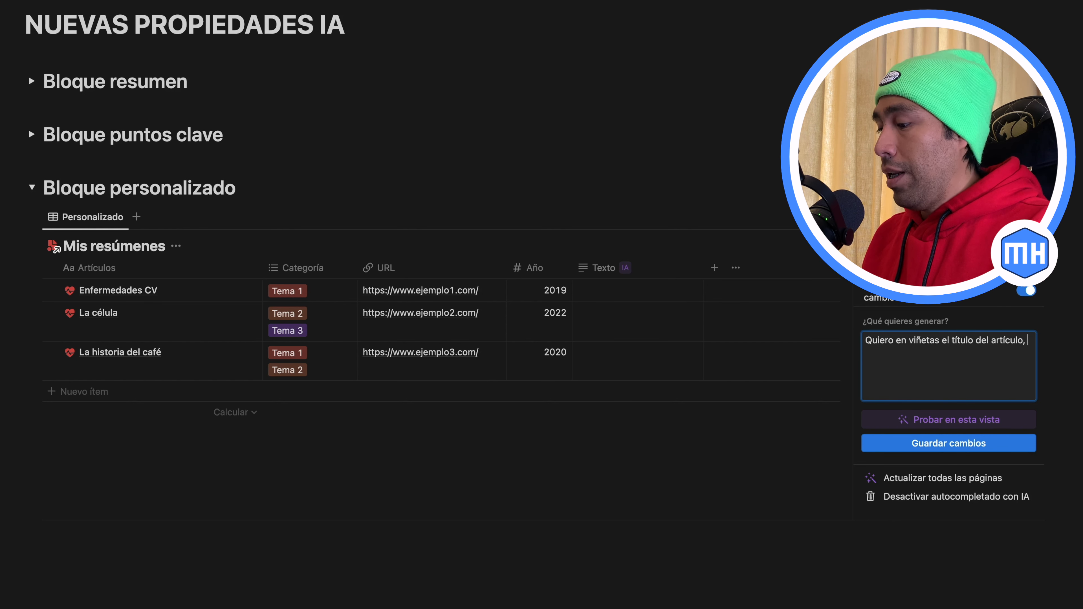
text(la categoría, la)
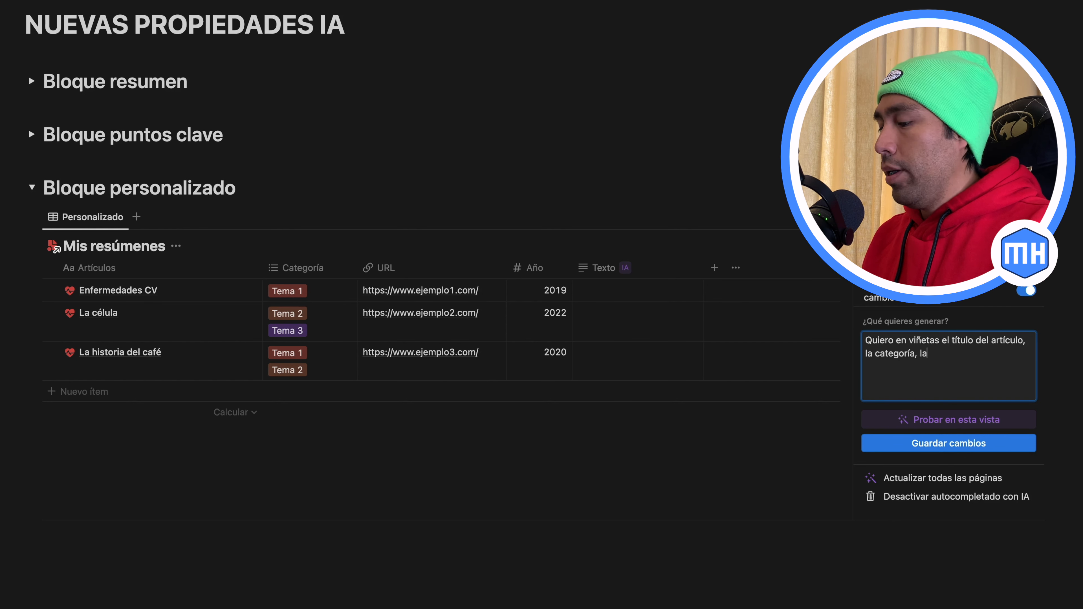
text( URL y el año.)
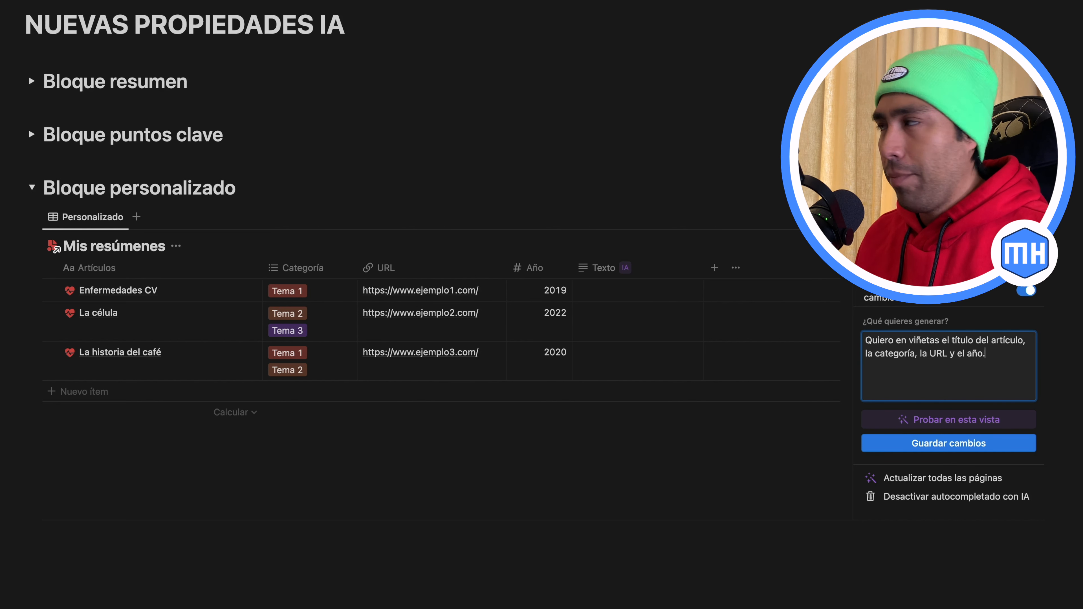
click(955, 448)
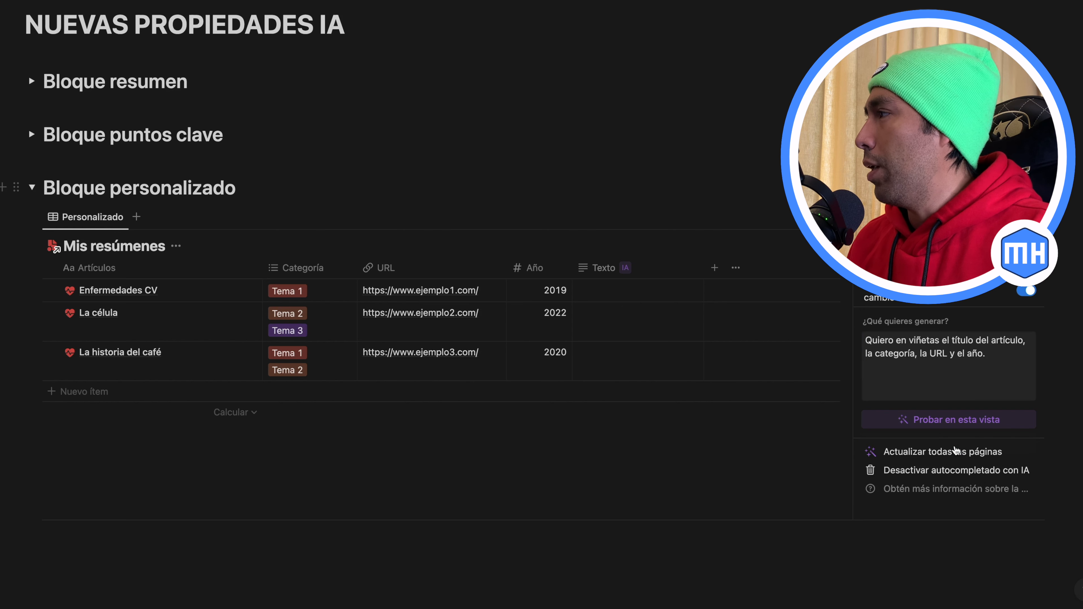
- Autofill the Texto property for all pages in Mis resúmenes and widen its column
click(945, 452)
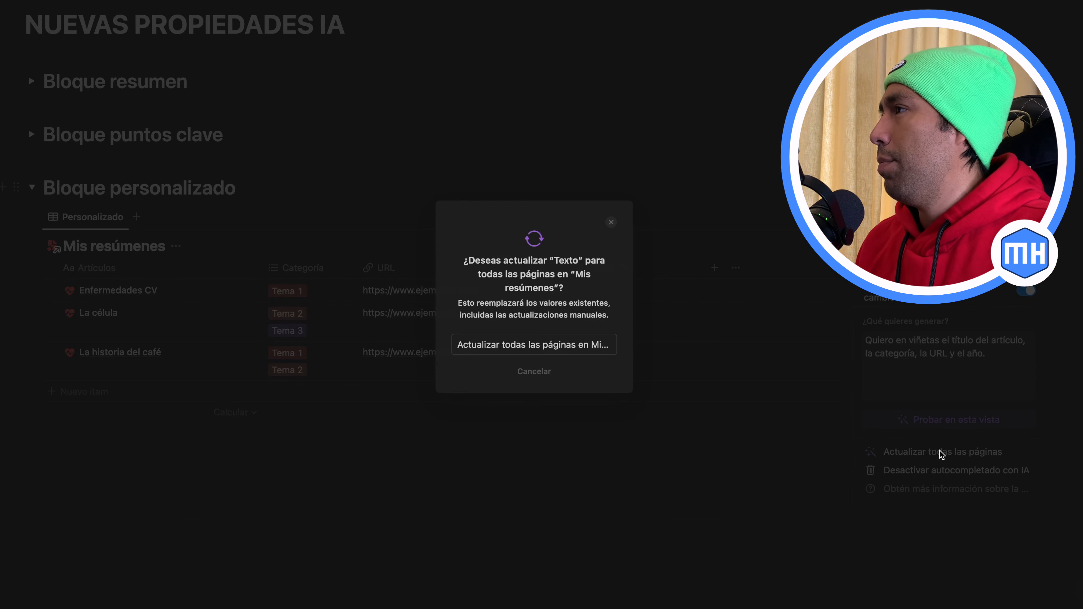
click(527, 345)
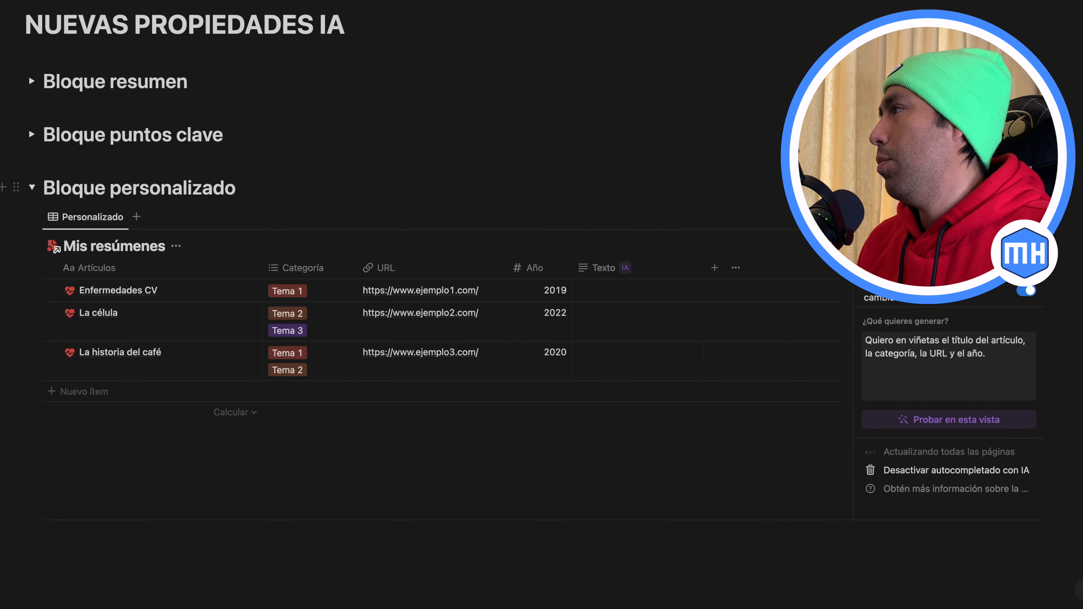
key(Escape)
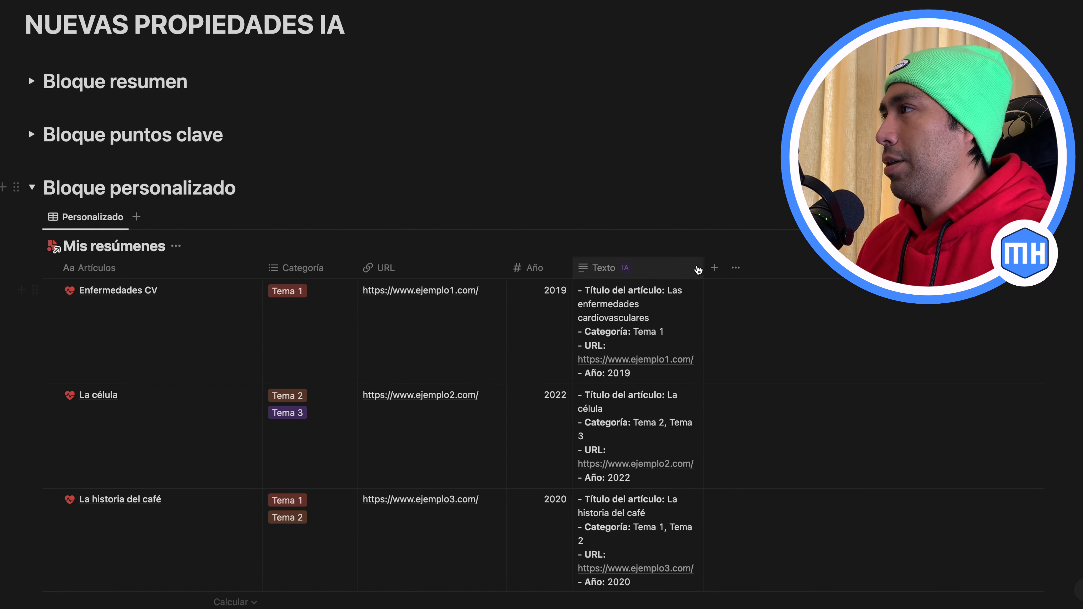
drag(703, 266, 859, 265)
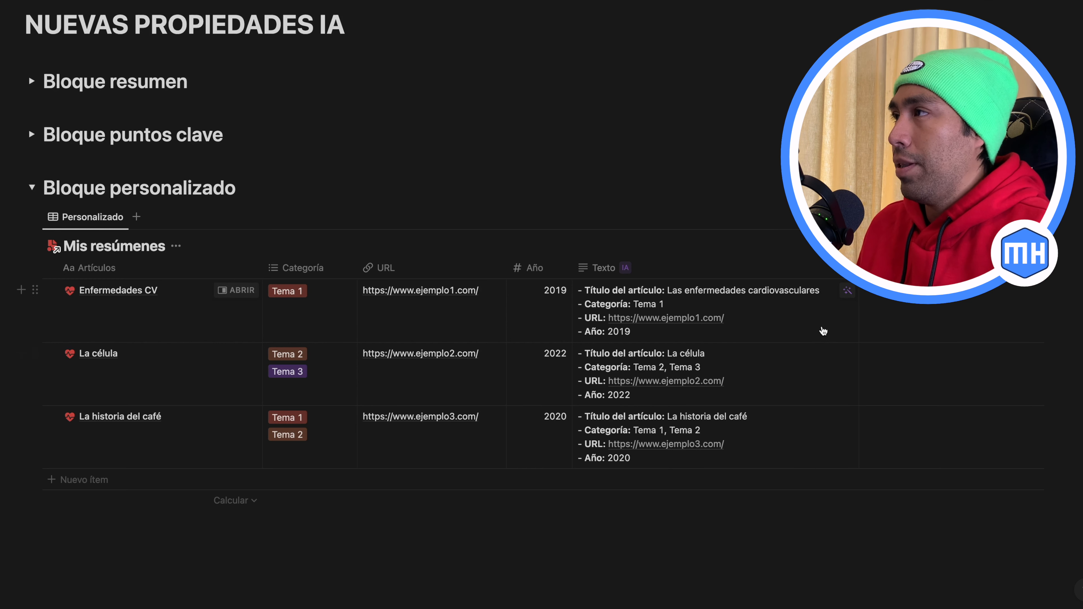
- Open the Texto cell of the Enfermedades CV article to examine its content and AI update option
click(824, 331)
key(Escape)
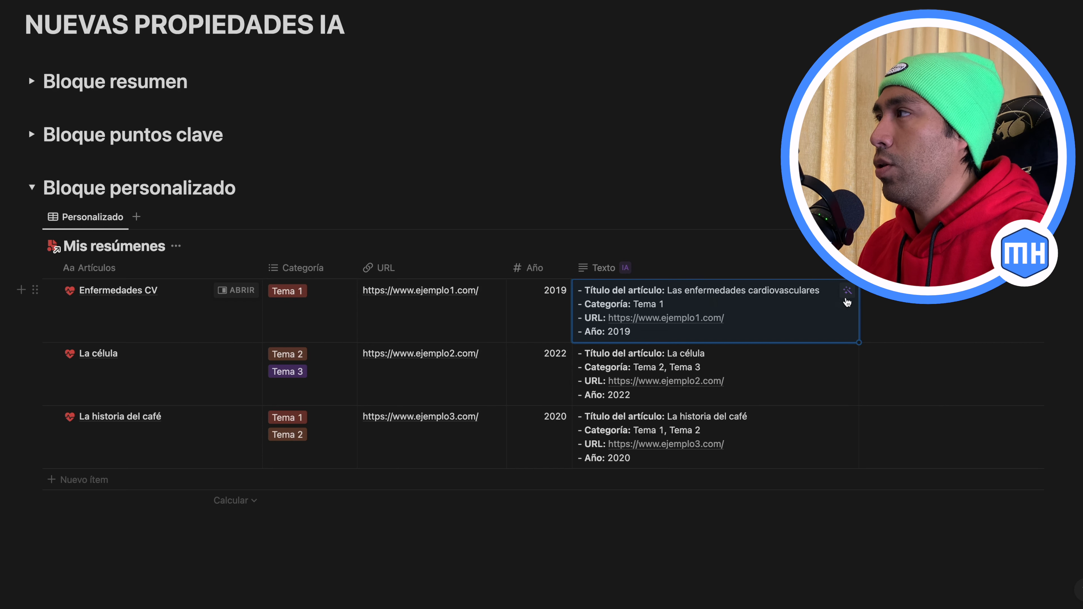
click(795, 309)
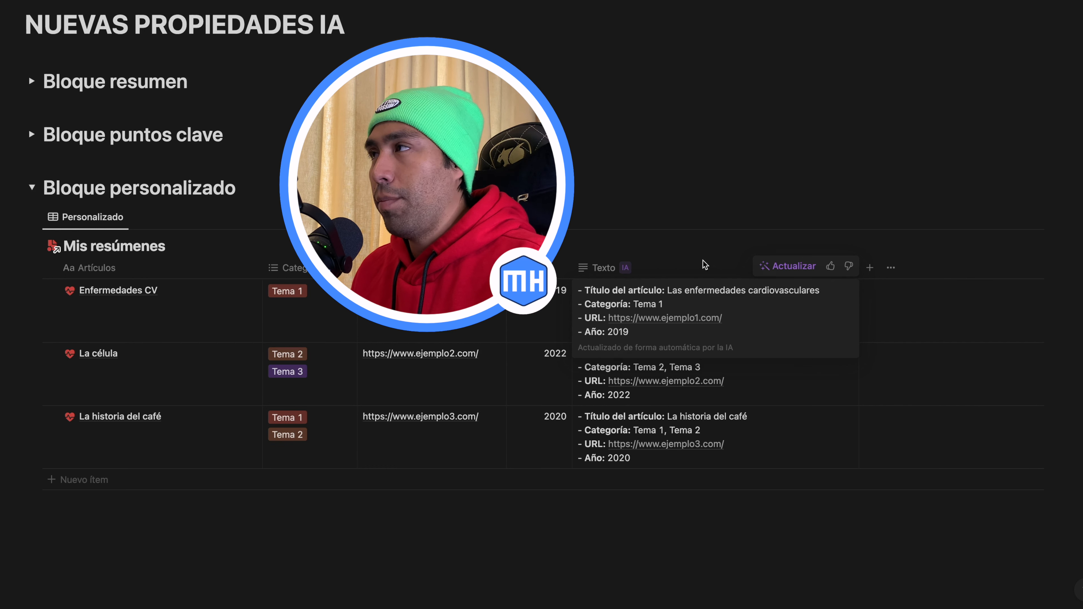
- Turn off AI autofill for the Texto property and close its settings
click(600, 269)
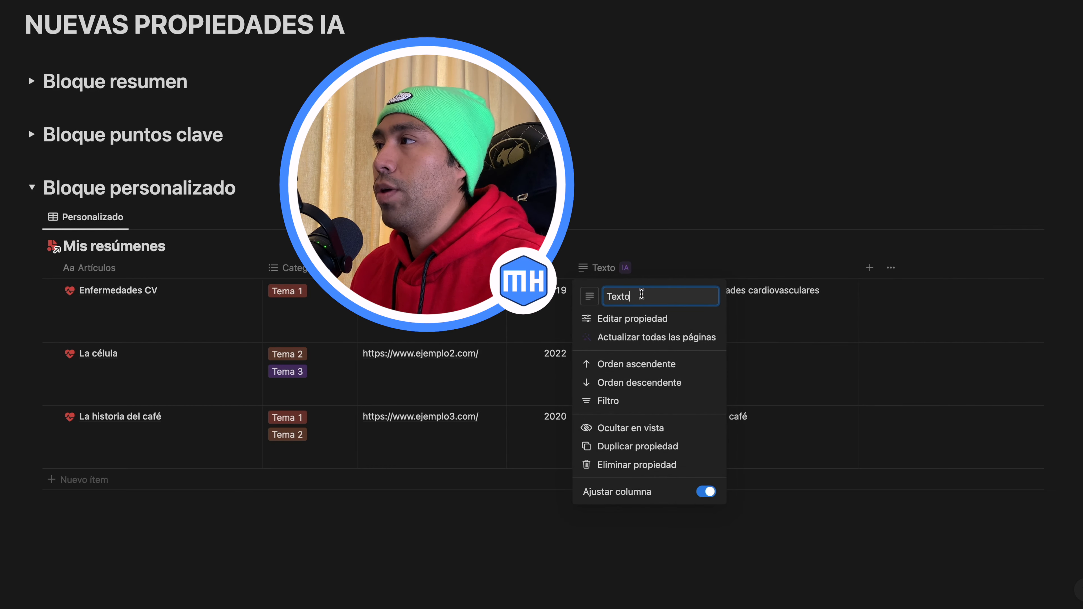
click(625, 319)
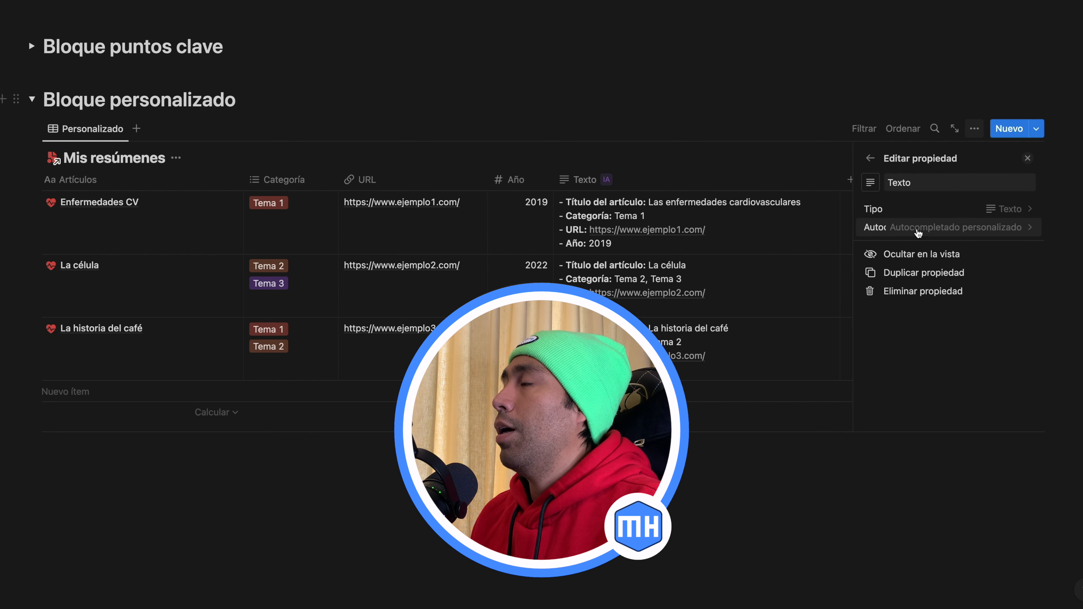
click(918, 230)
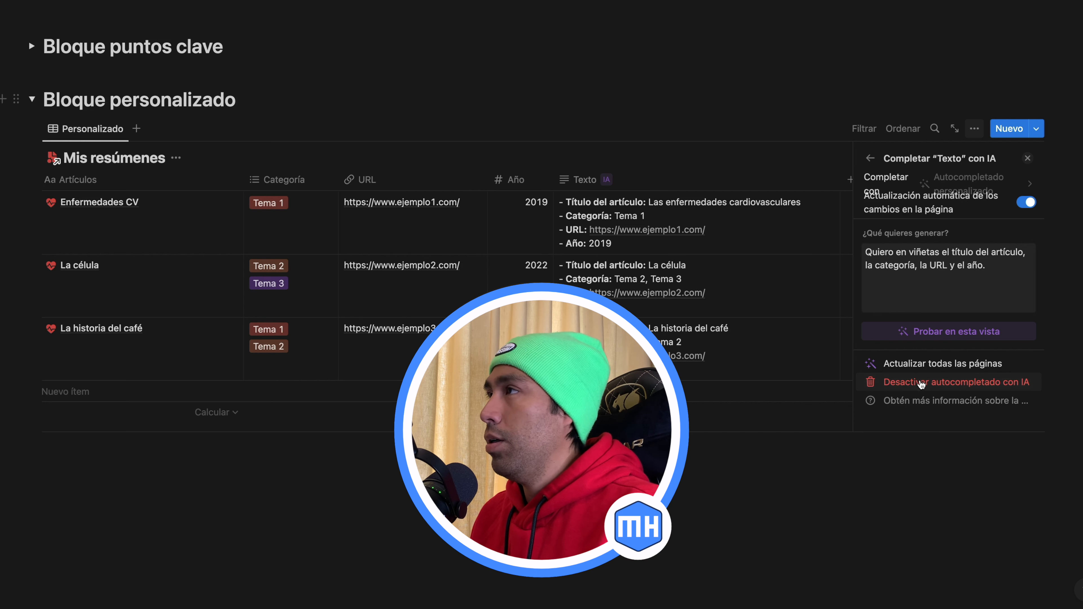
click(921, 383)
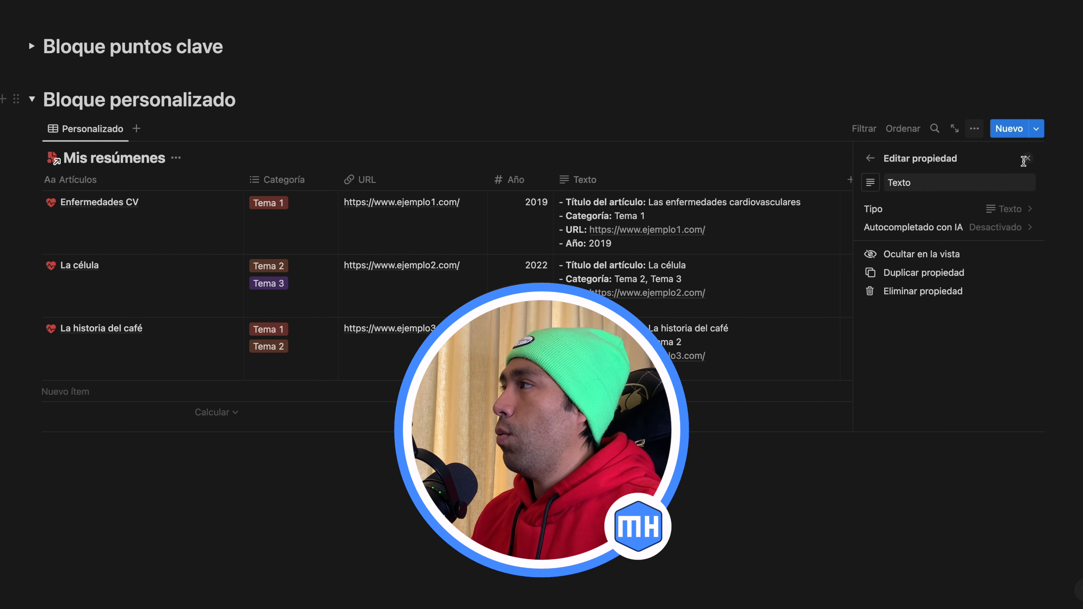
click(1028, 159)
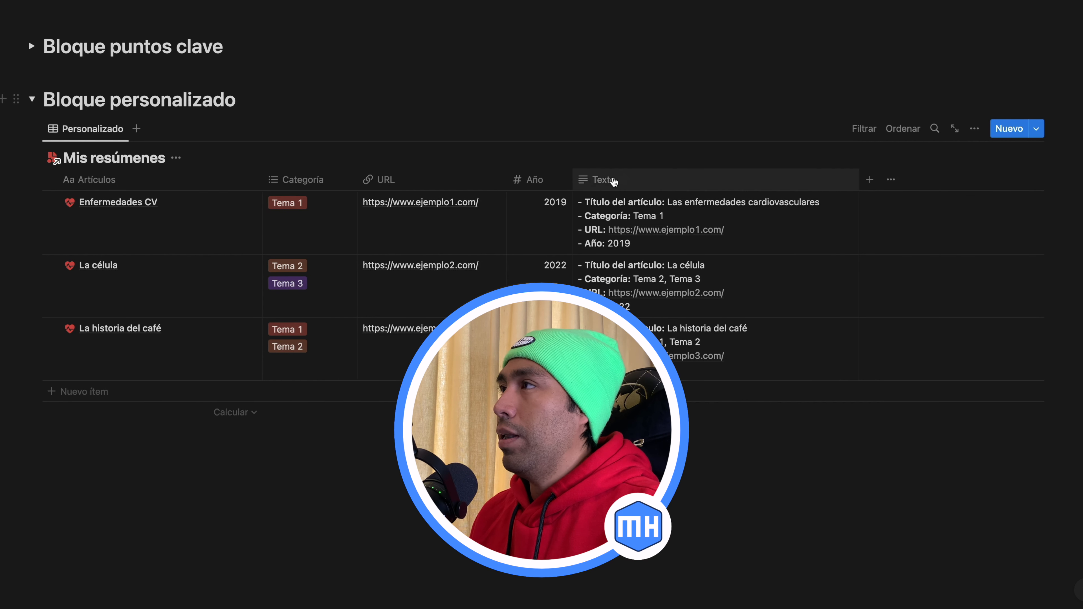